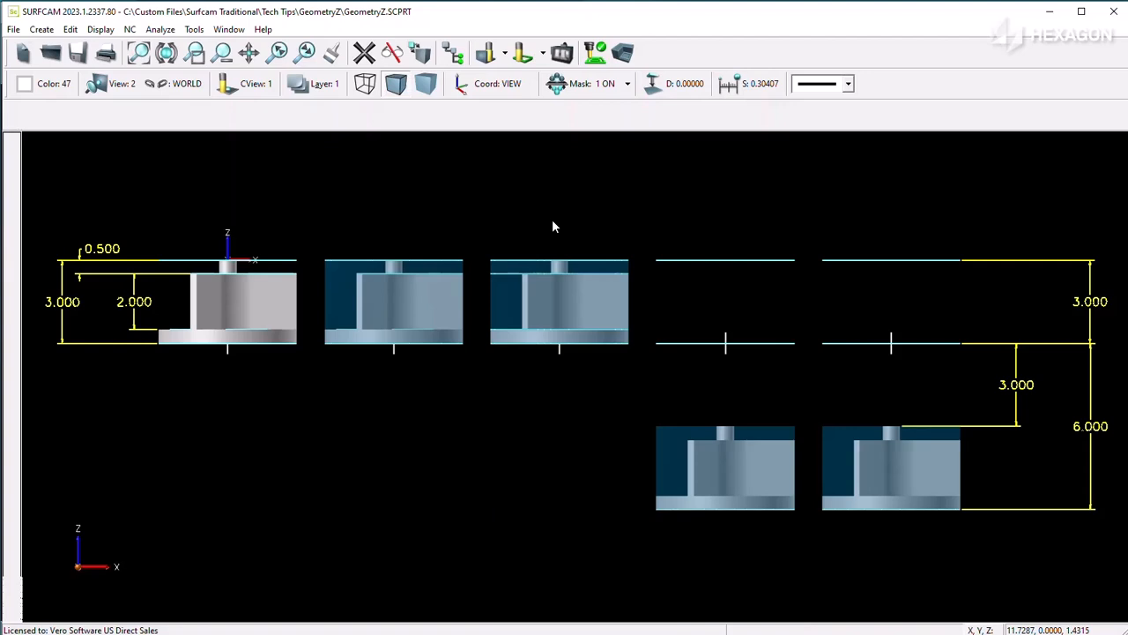
Step: Examine the height dimensions of the first part and of the parts offset below their geometry, from the front and in isometric view
scroll(551, 227, "down", 1)
scroll(194, 279, "up", 5)
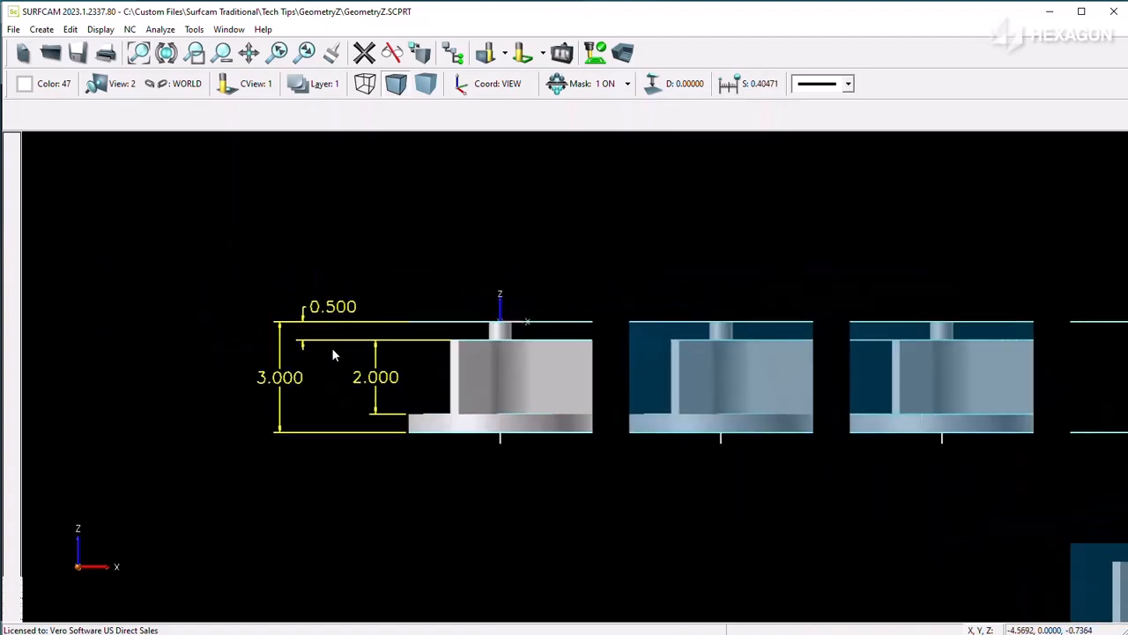
scroll(410, 353, "up", 3)
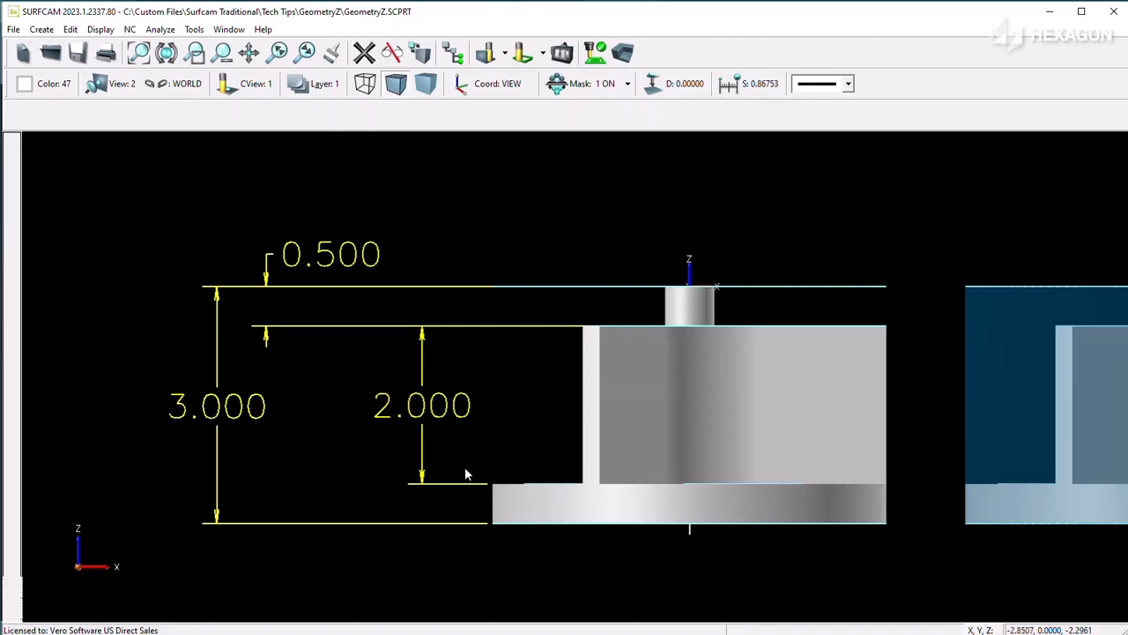
middle_click_drag(465, 469, 462, 464)
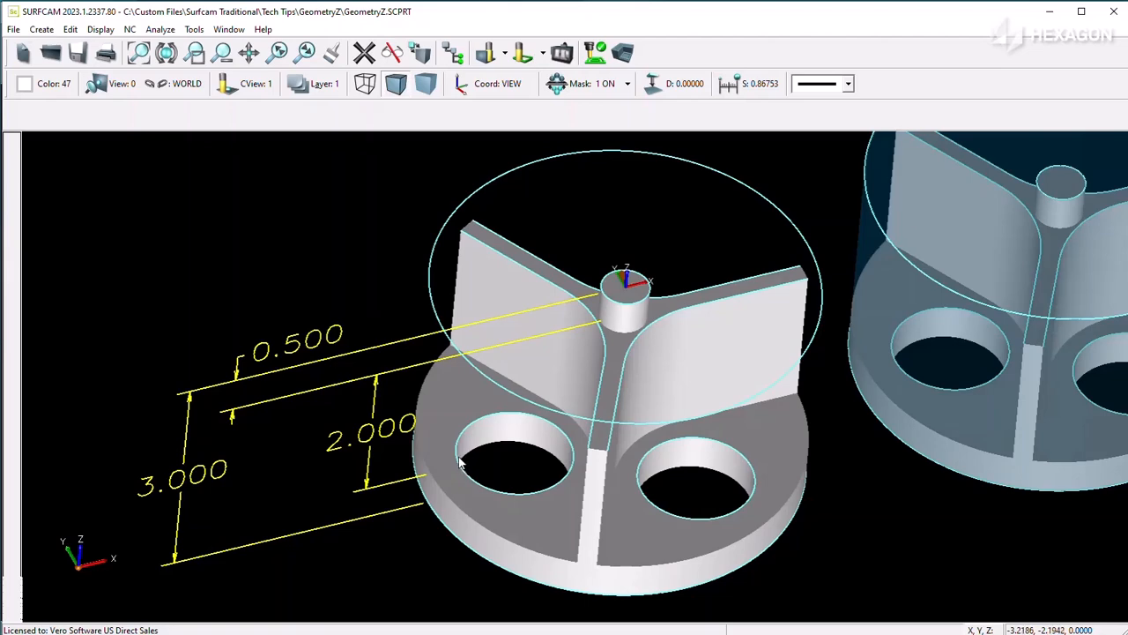
middle_click_drag(459, 463, 459, 462)
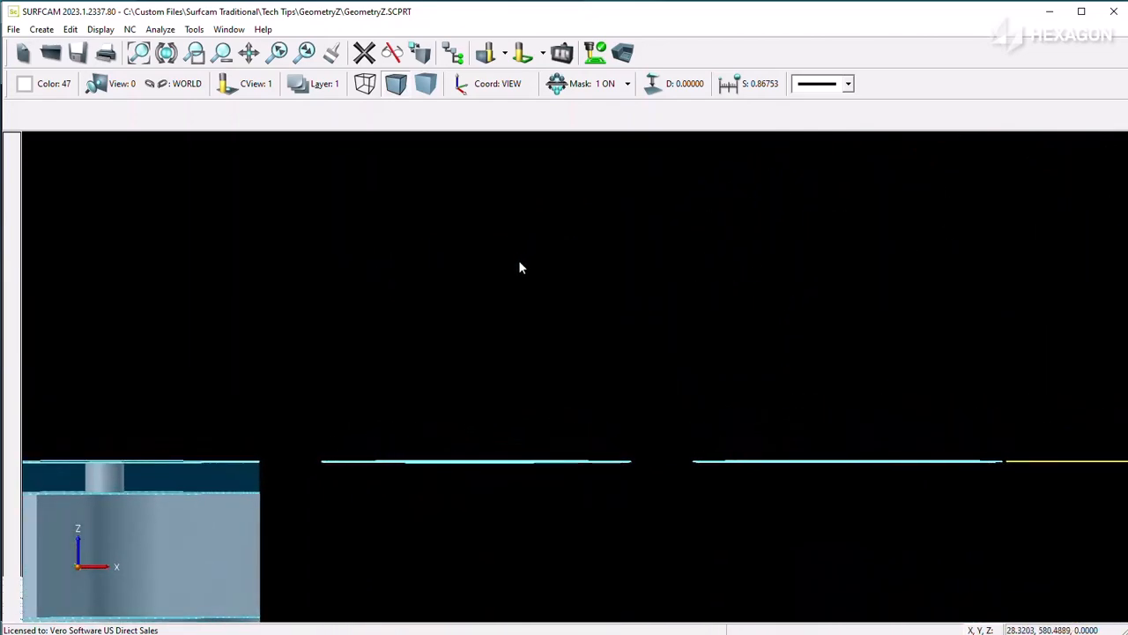
scroll(939, 368, "up", 3)
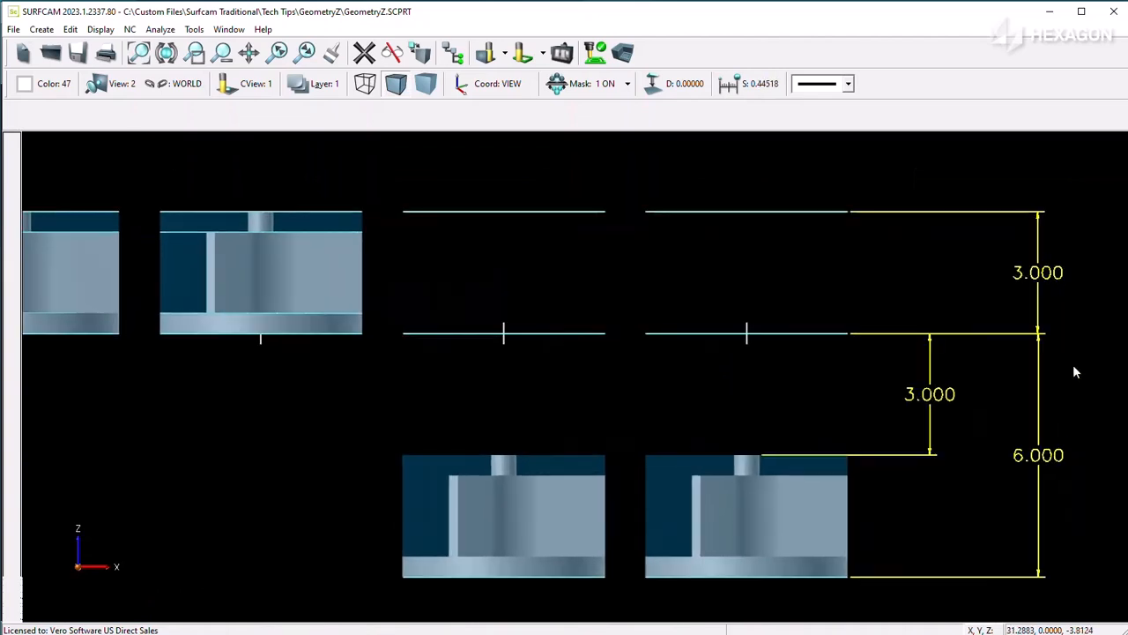
scroll(987, 423, "down", 2)
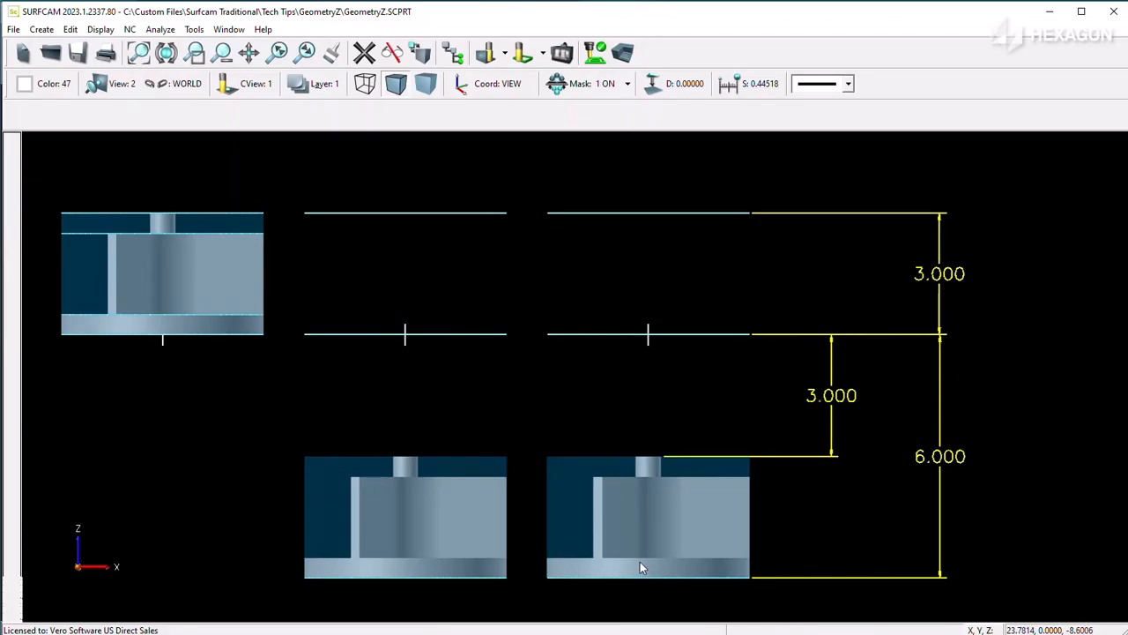
middle_click_drag(639, 557, 648, 432)
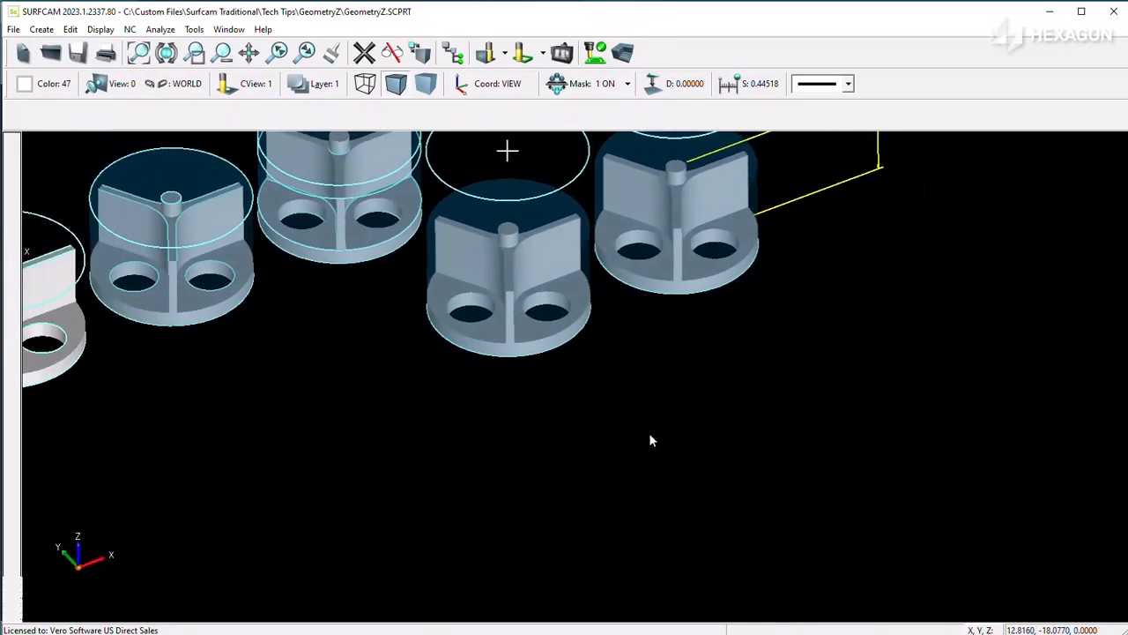
Step: Display the Top group's Top Post pocket toolpath and review its Geometry option and Z Amount To Remove, leaving the cut settings unchanged
scroll(649, 421, "up", 5)
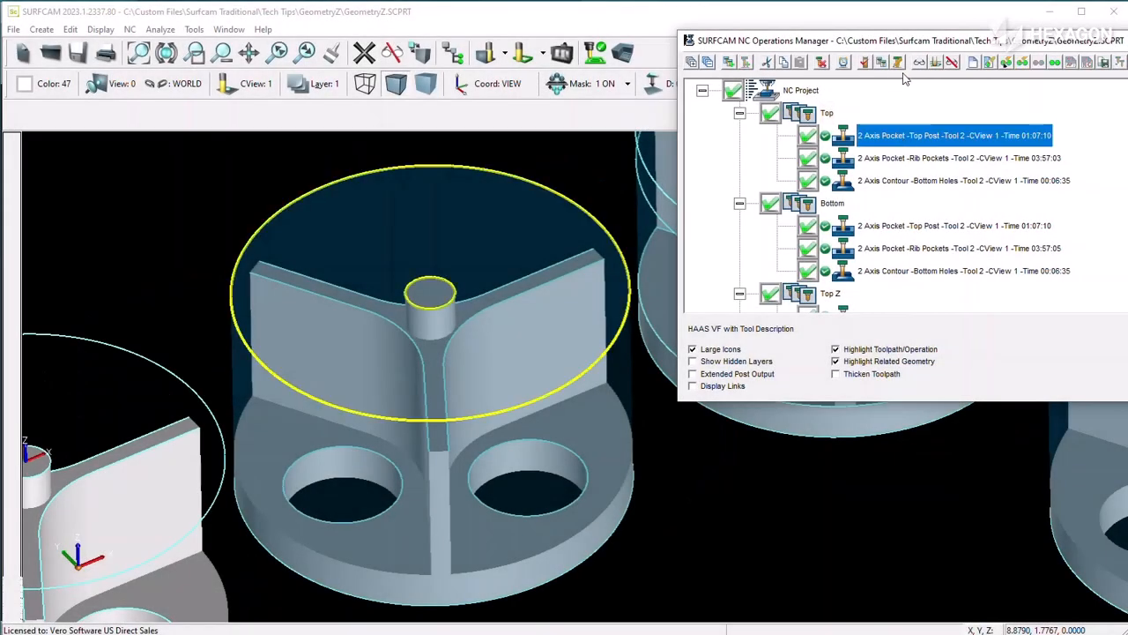
left_click(918, 63)
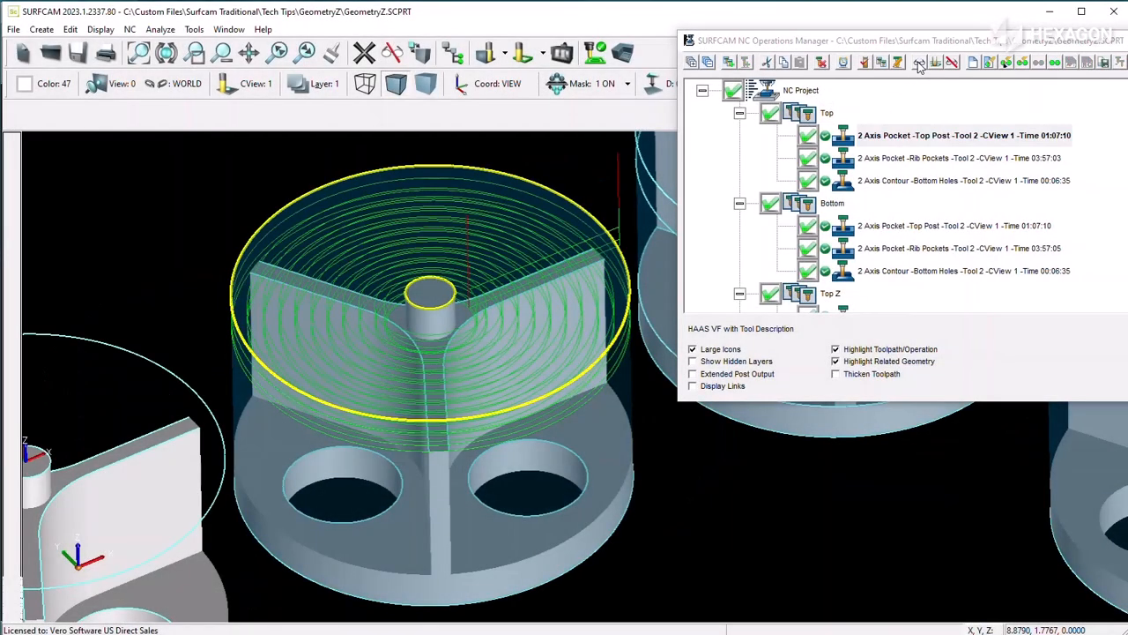
right_click(906, 139)
left_click(960, 222)
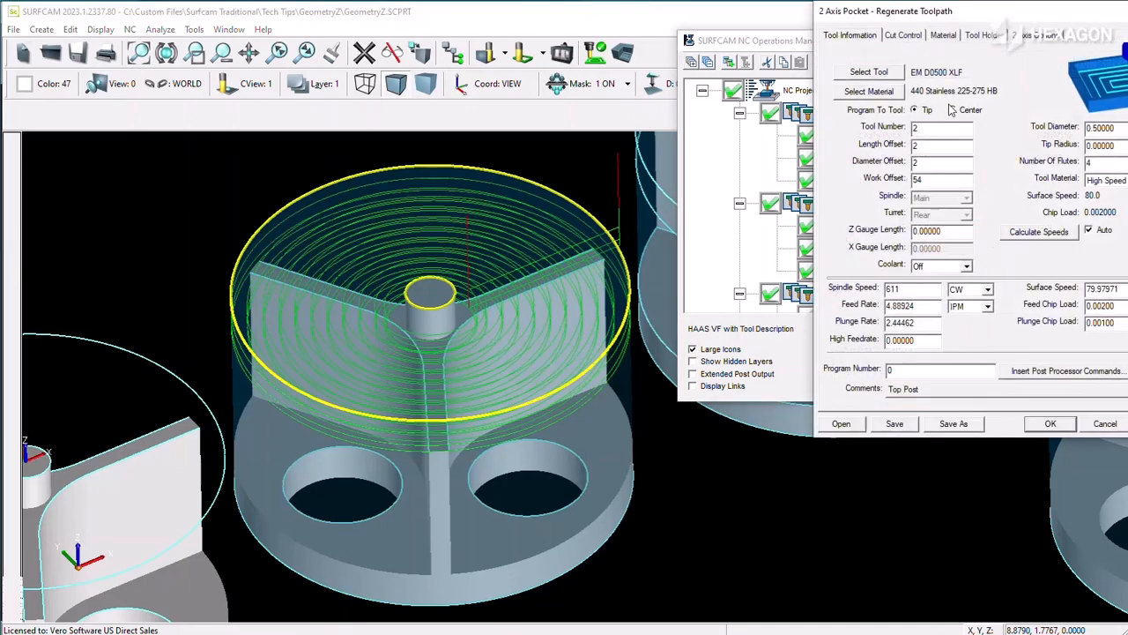
left_click_drag(964, 16, 789, 104)
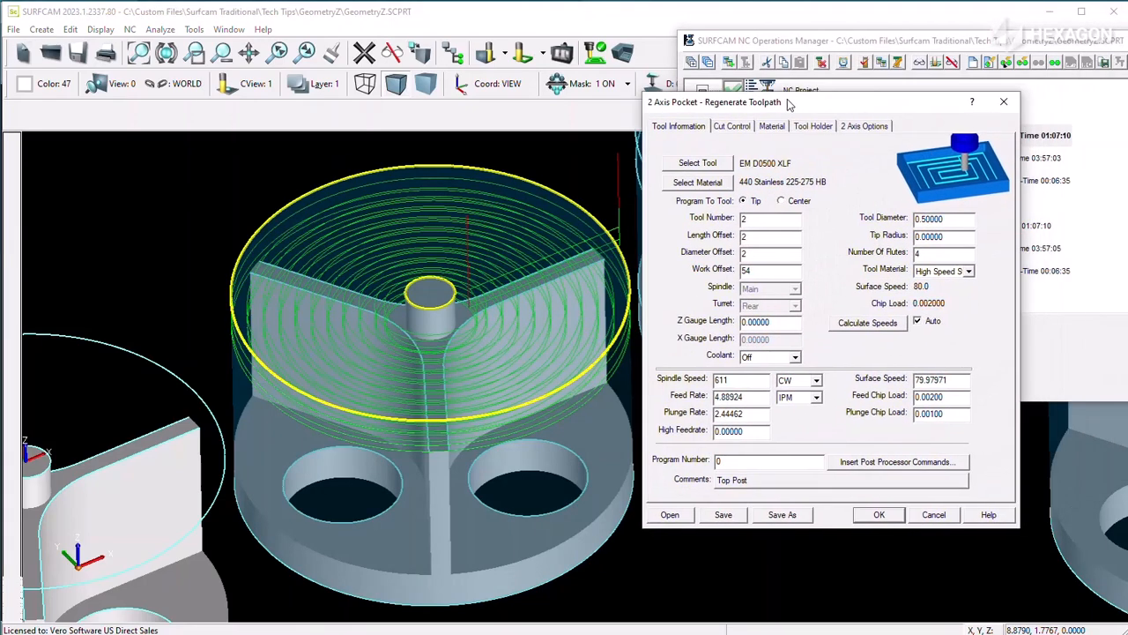
left_click(743, 129)
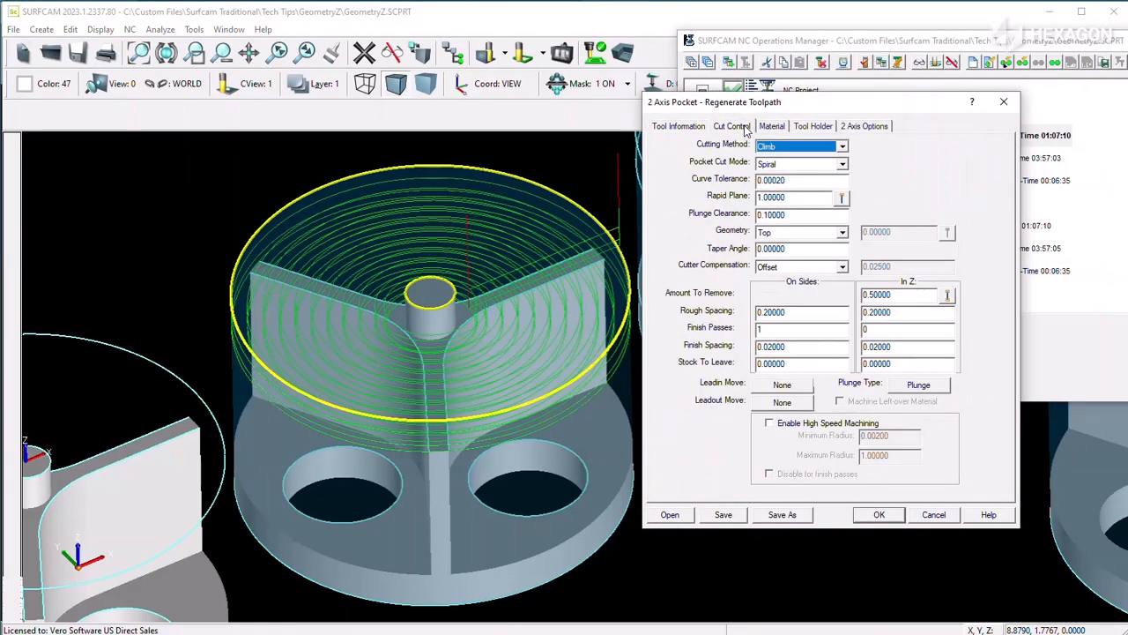
left_click(842, 233)
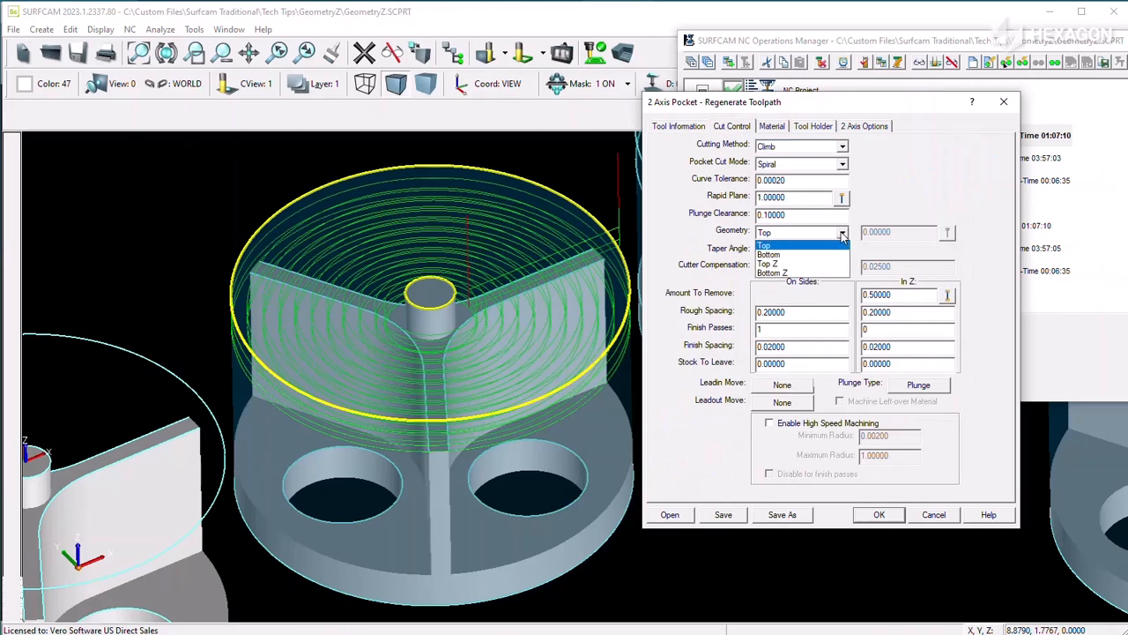
left_click(842, 234)
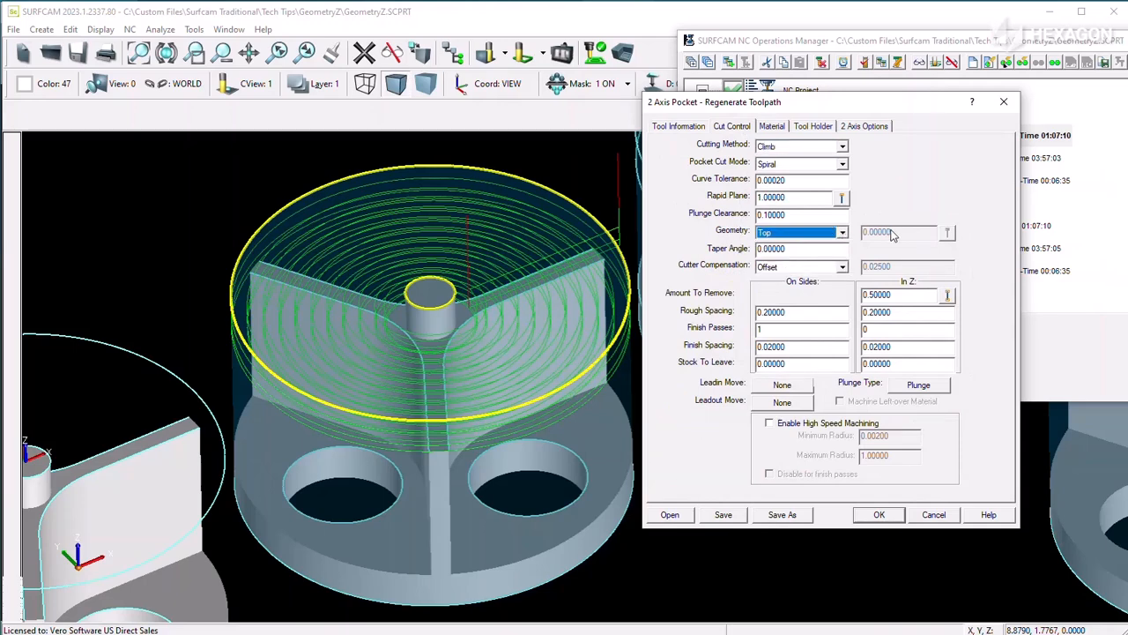
left_click_drag(905, 295, 839, 296)
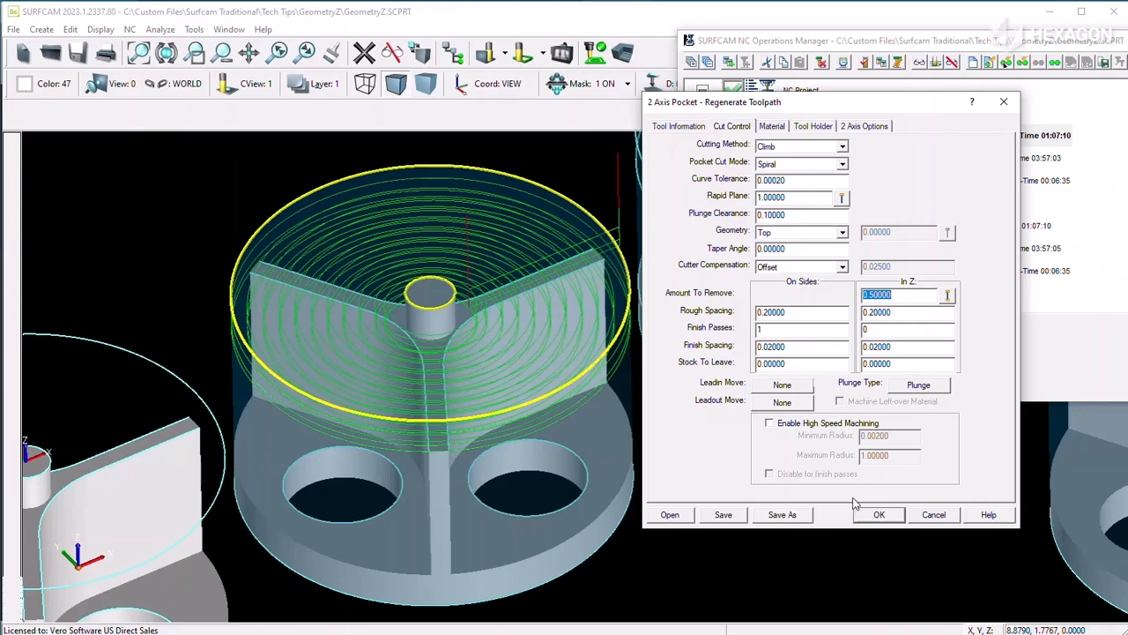
left_click(922, 514)
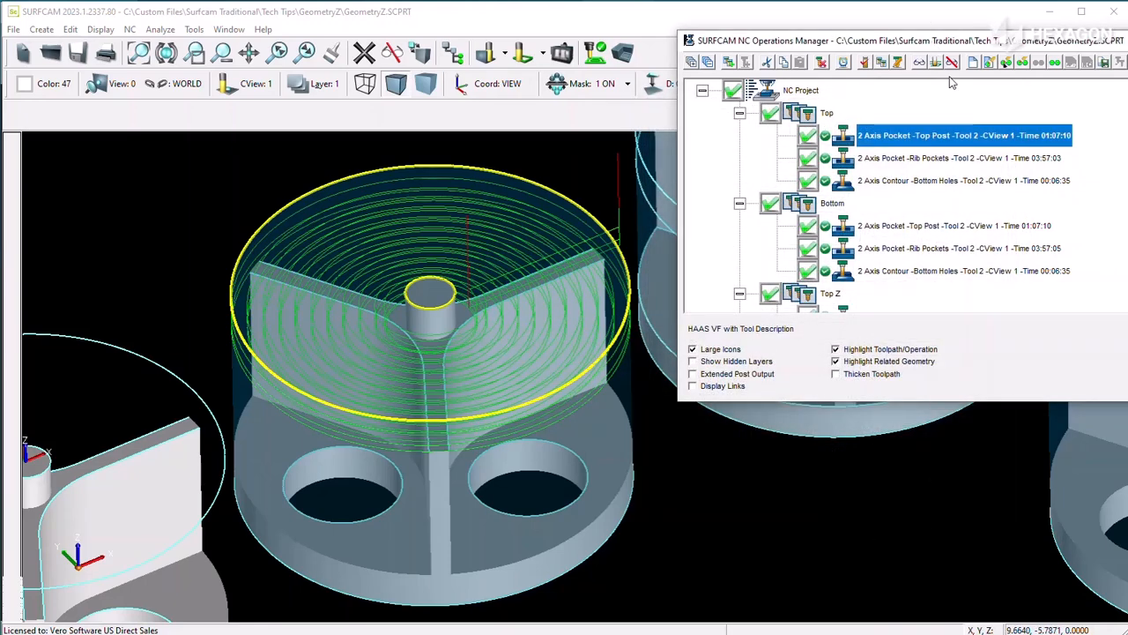
Step: Display the Top group's Rib Pockets toolpath, review its Geometry option and Z Amount To Remove without changes, and hide the toolpath
key("Down")
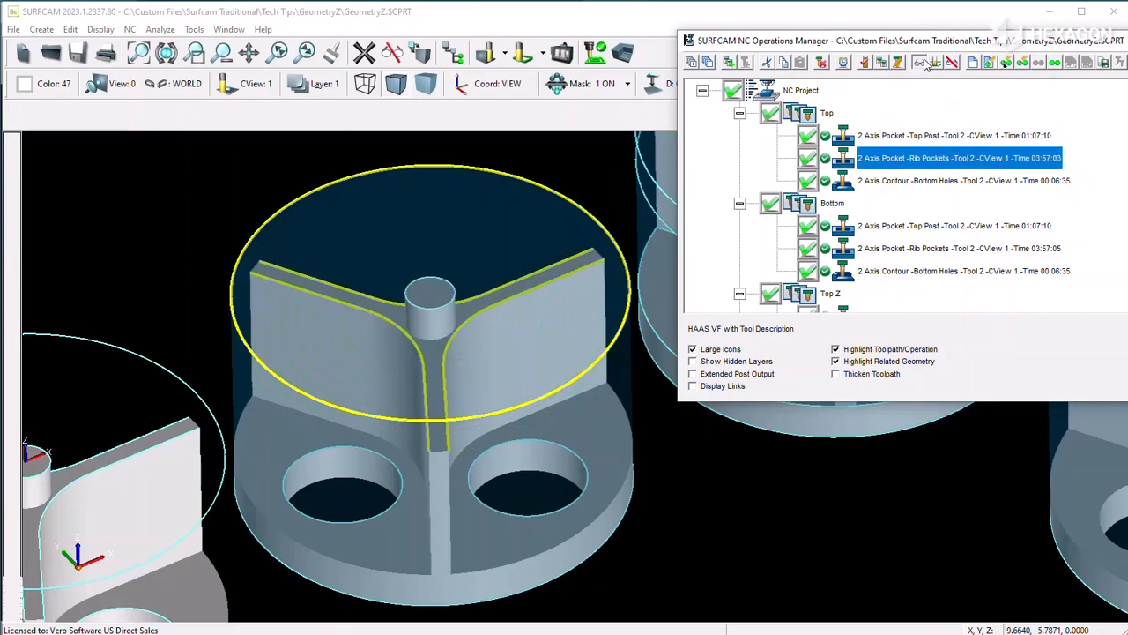
left_click(926, 64)
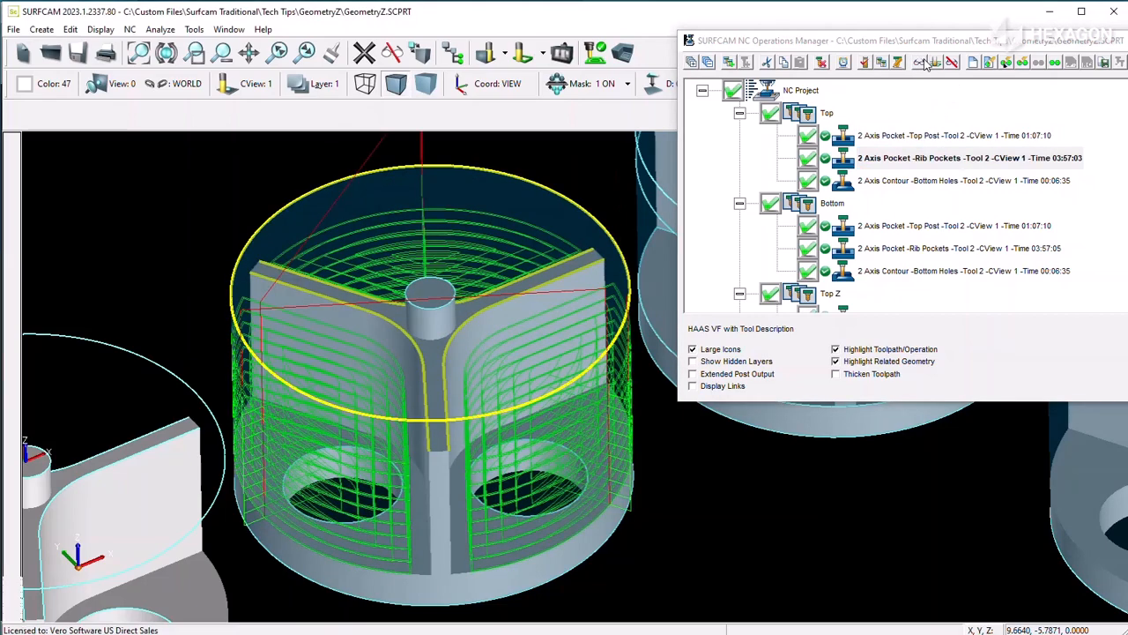
right_click(905, 158)
left_click(952, 244)
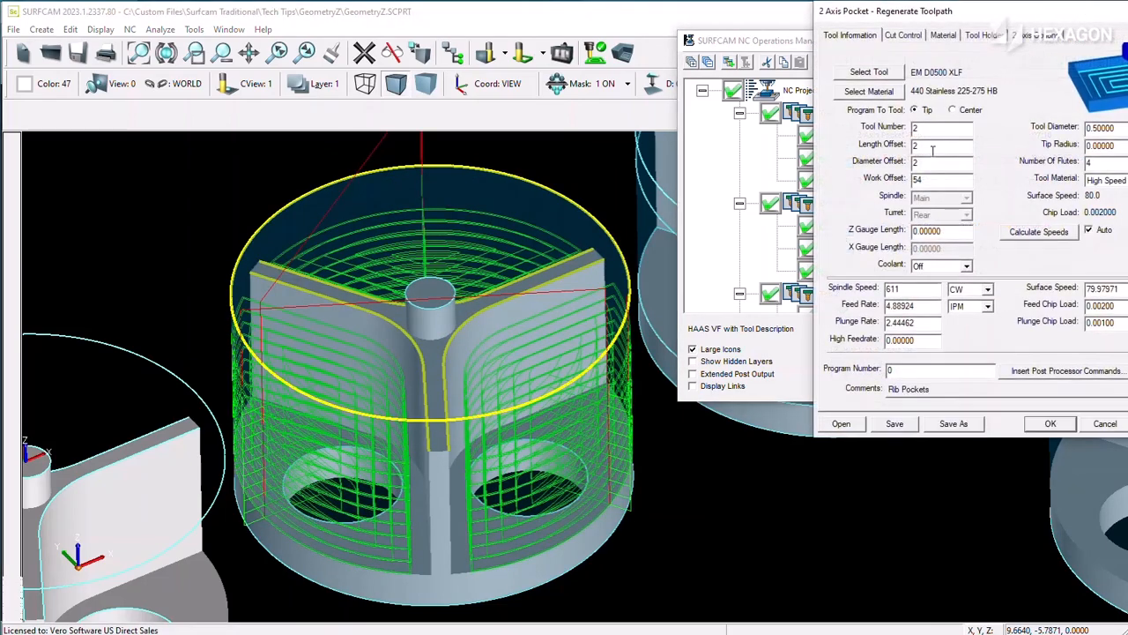
left_click(908, 35)
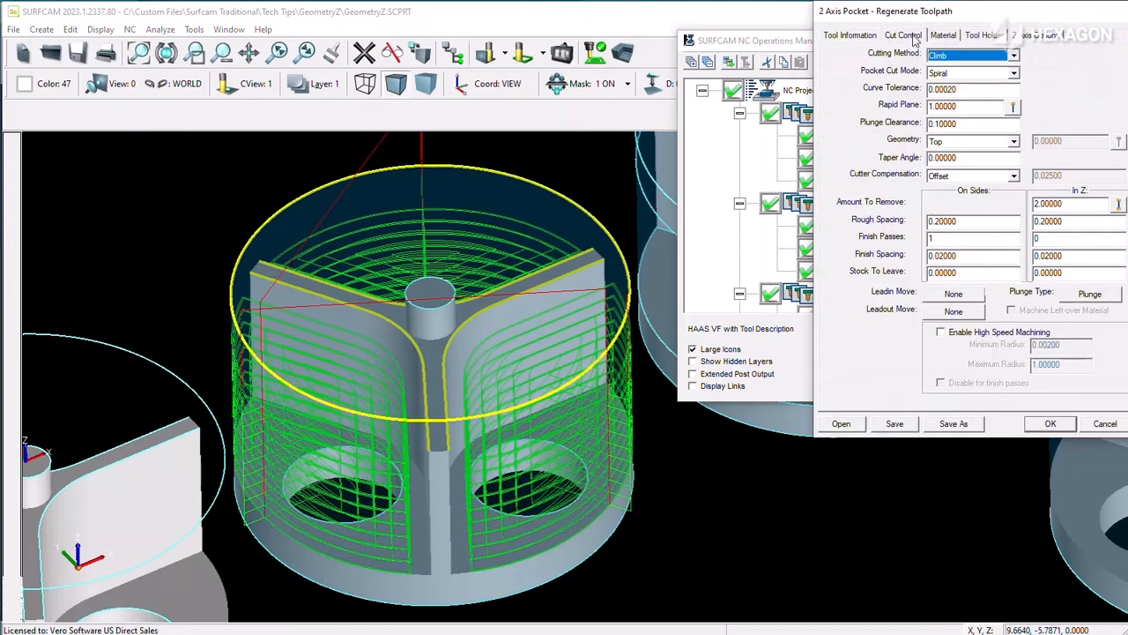
left_click(1014, 142)
left_click(1015, 143)
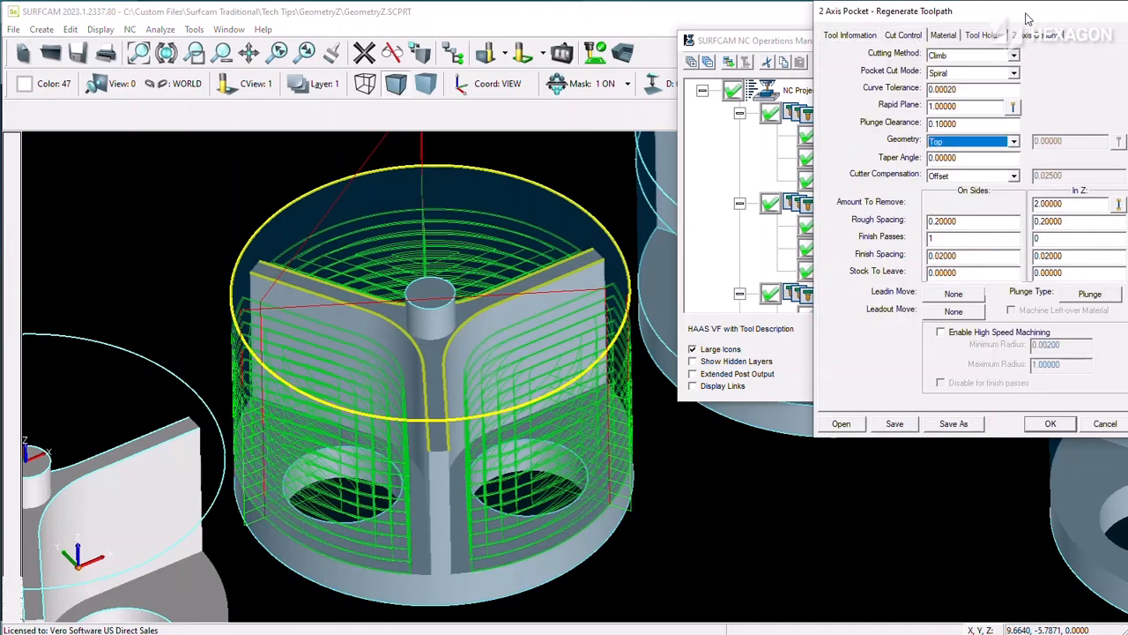
left_click_drag(1027, 18, 886, 29)
left_click_drag(922, 214, 853, 211)
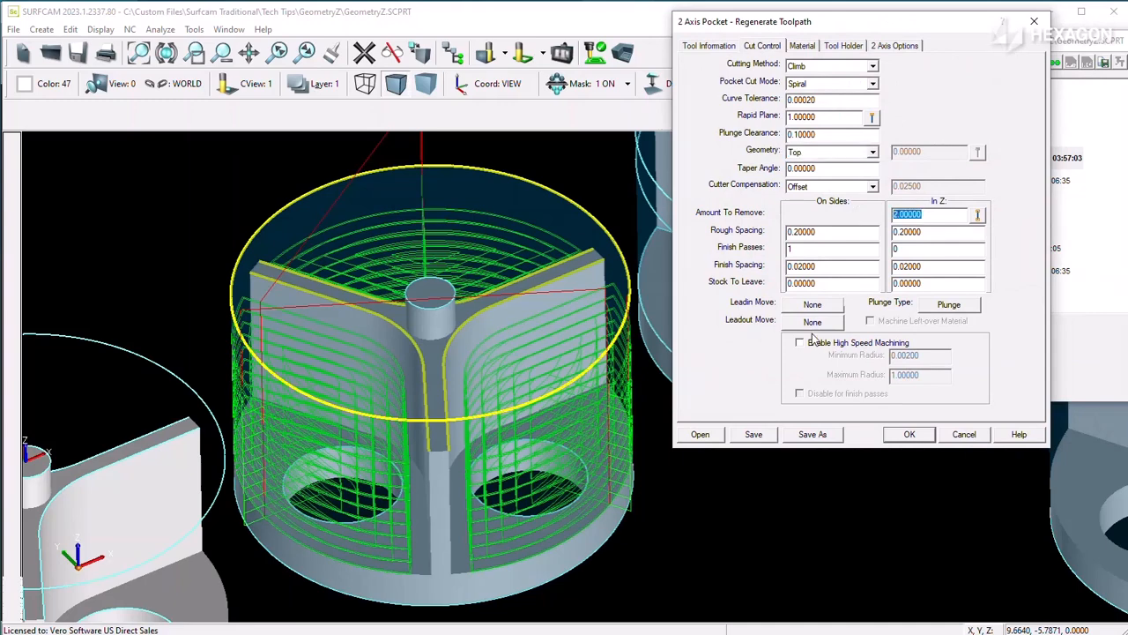
left_click(965, 431)
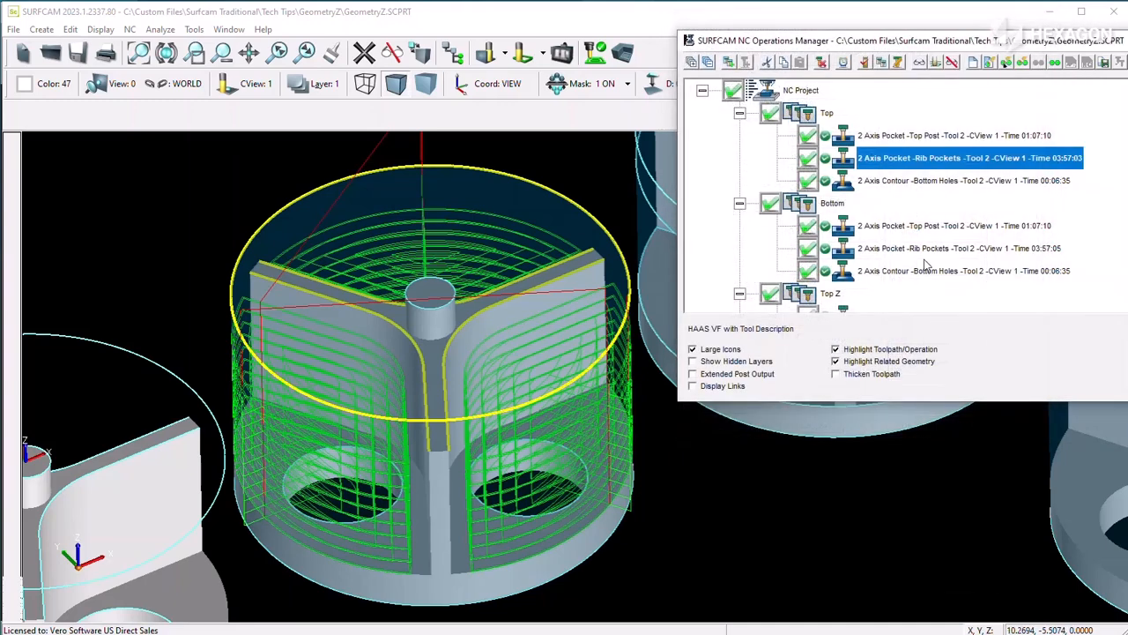
left_click(947, 68)
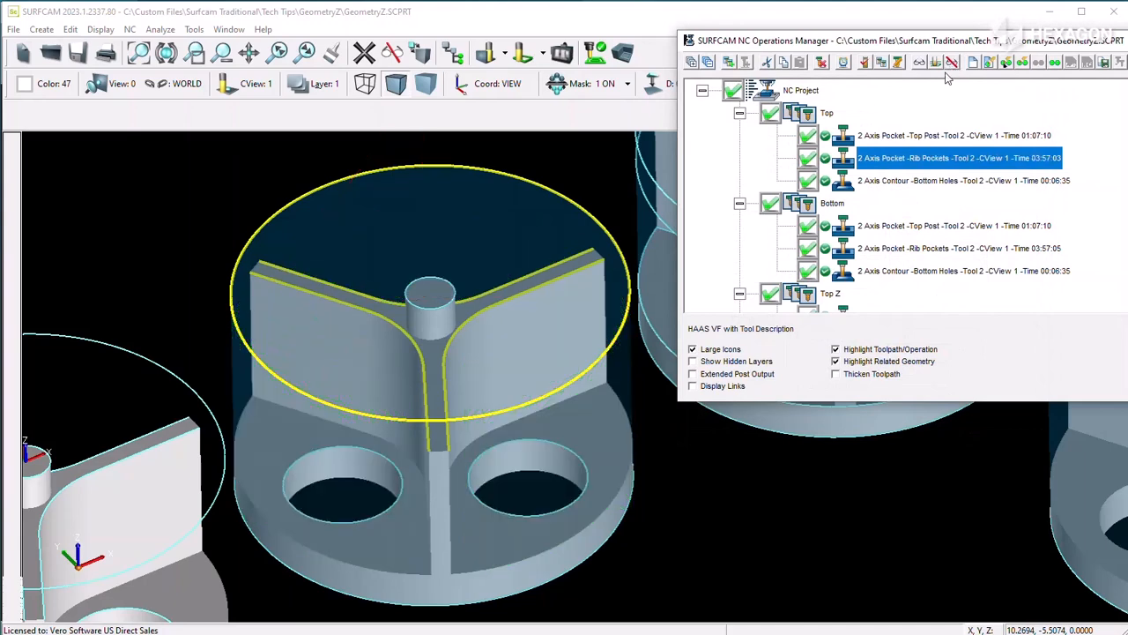
Step: Review the Geometry option and Z Amount To Remove of the Top group's Bottom Holes contour without changes, and display its toolpath
right_click(919, 182)
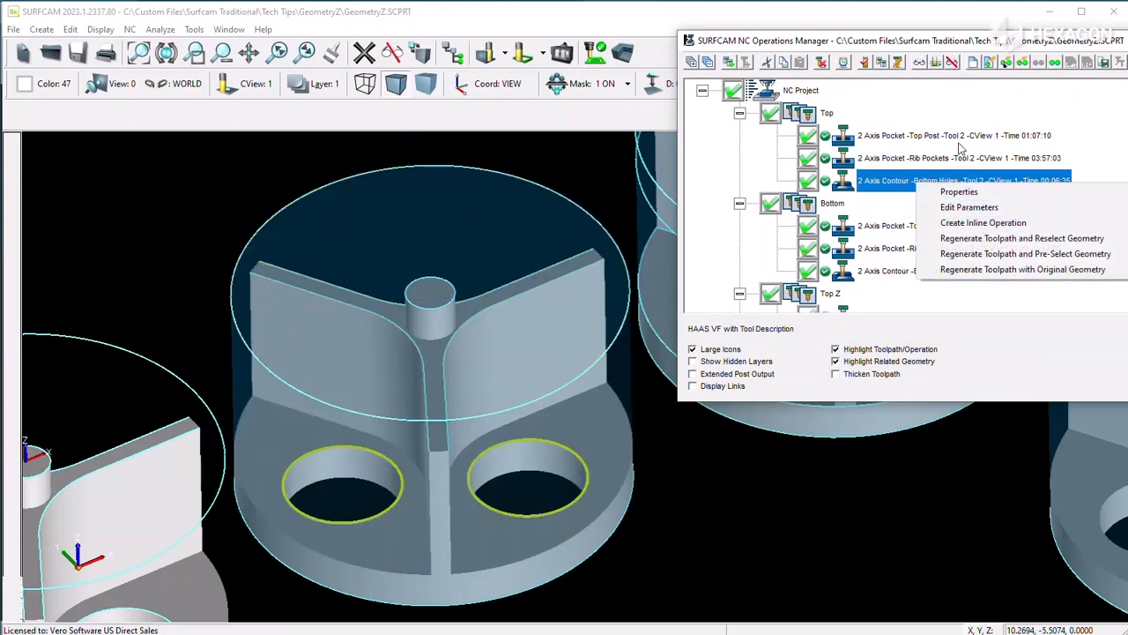
left_click(961, 271)
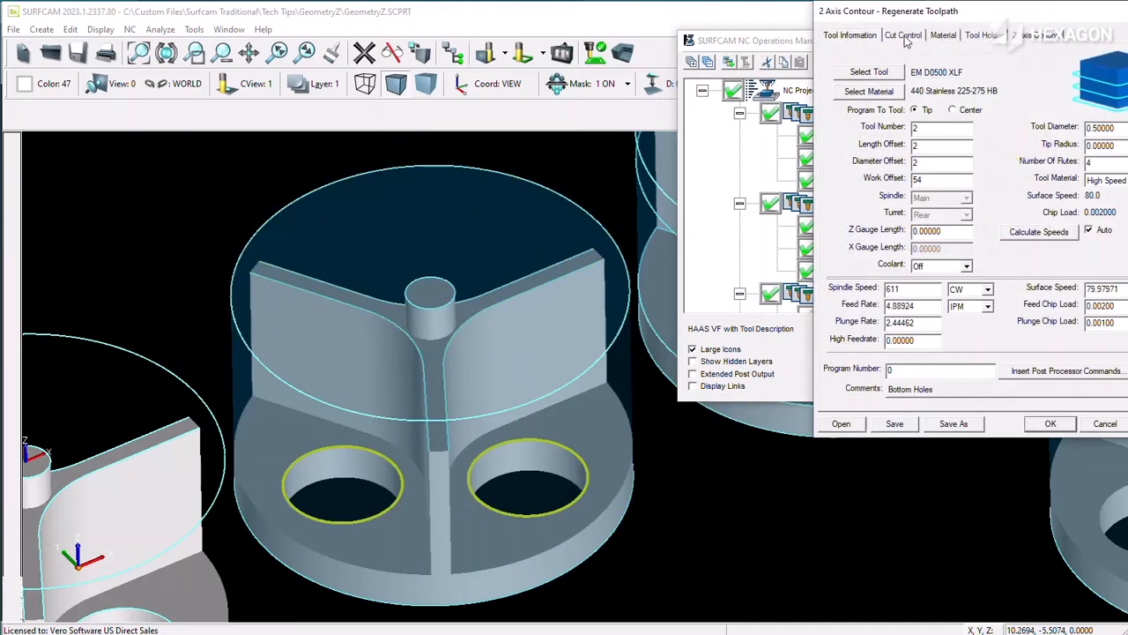
left_click(905, 37)
left_click_drag(930, 18, 766, 96)
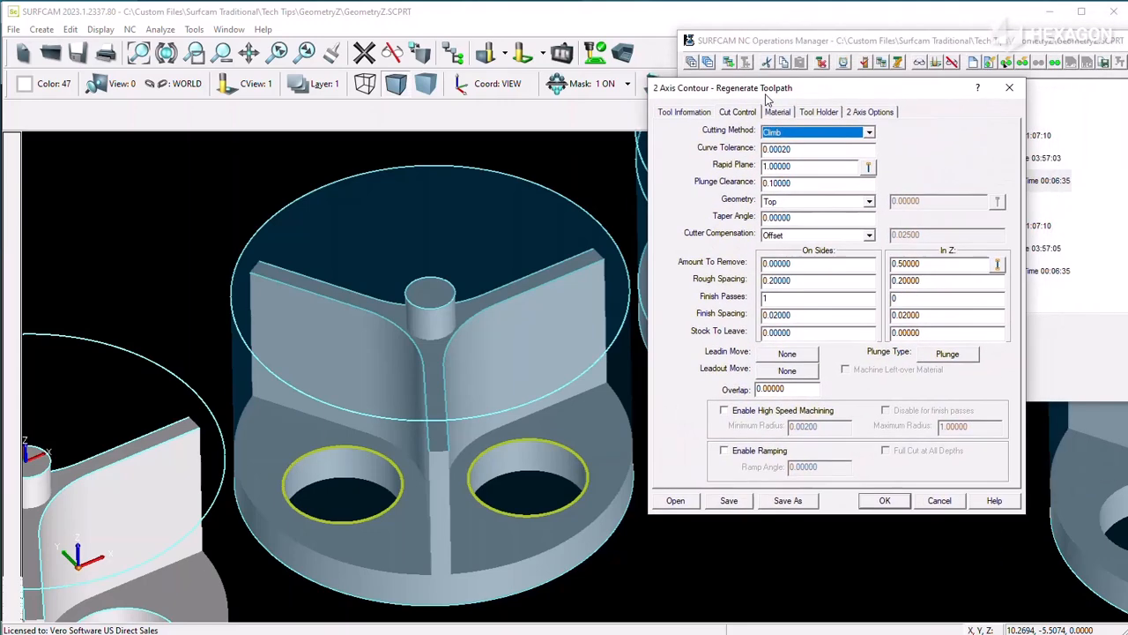
left_click(868, 202)
left_click(875, 205)
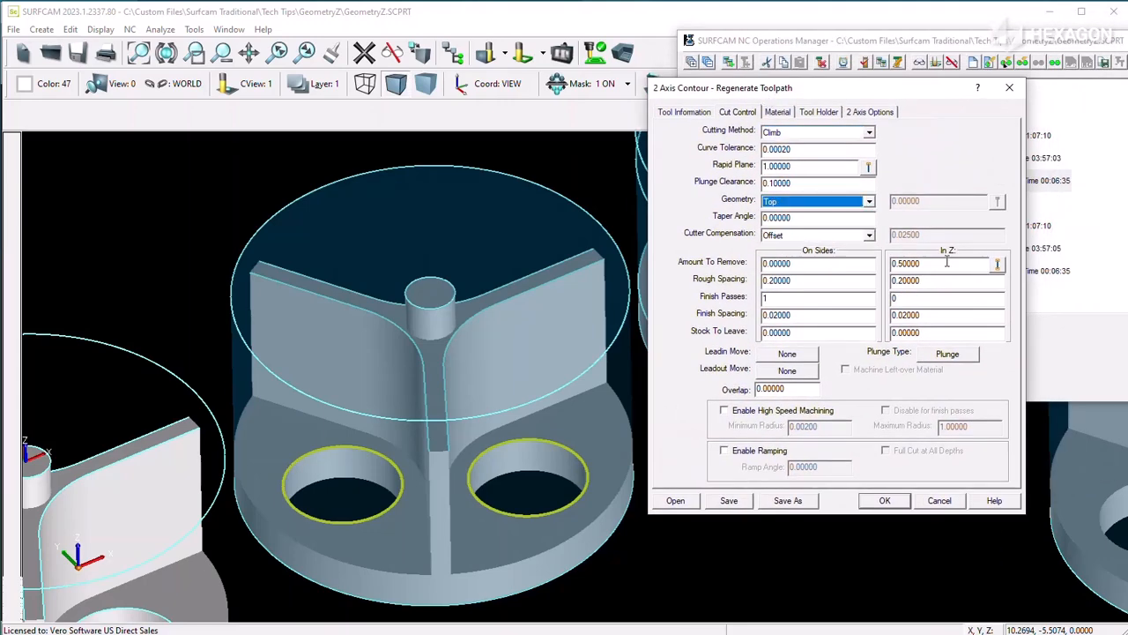
left_click_drag(946, 261, 887, 255)
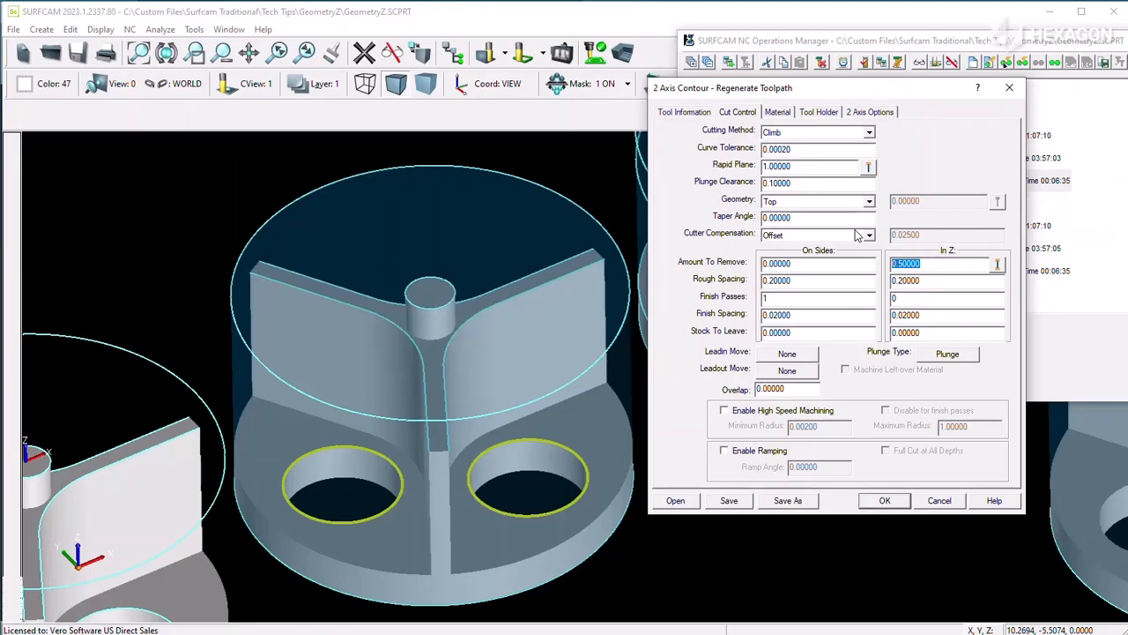
left_click(938, 500)
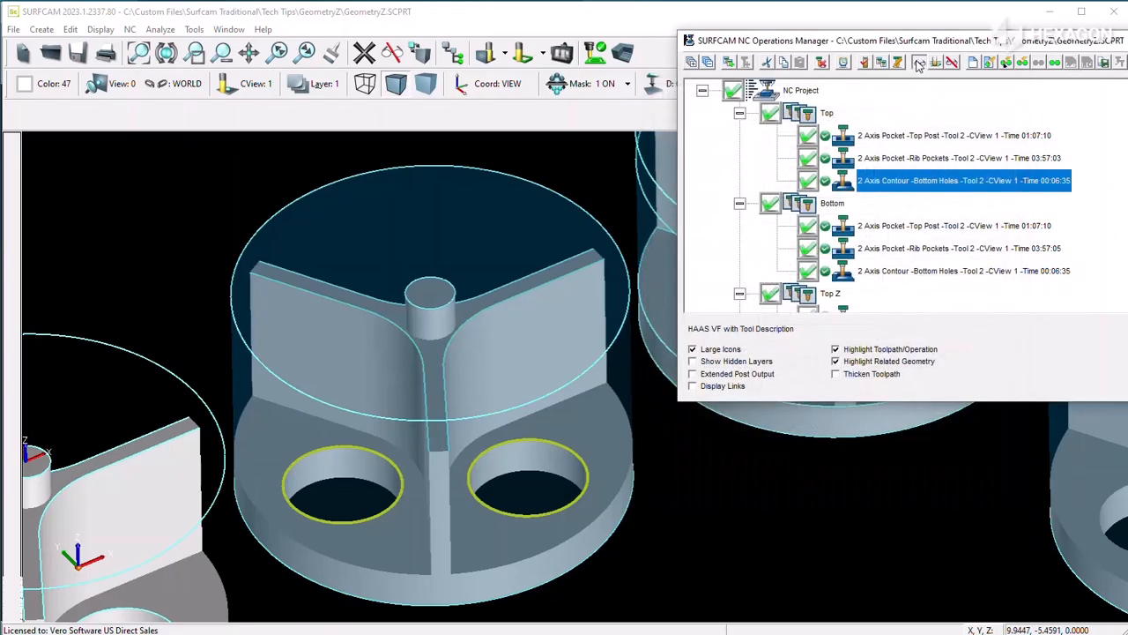
left_click(919, 64)
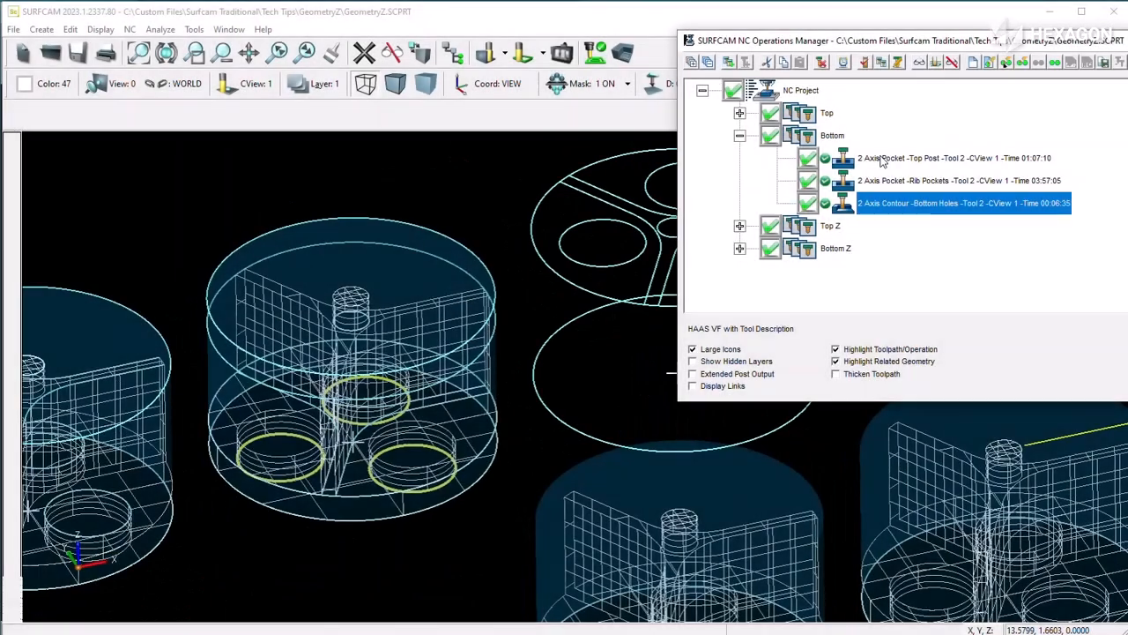
Step: Review the cut control Geometry option of the Bottom group's Top Post pocket, leaving its settings unchanged
right_click(880, 160)
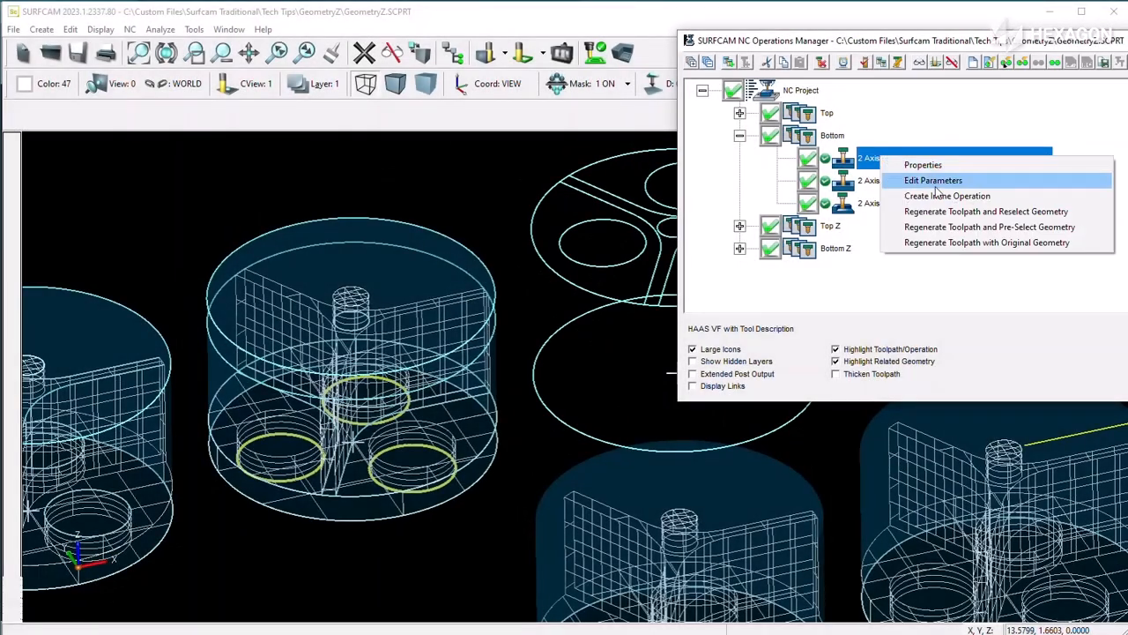
left_click(934, 242)
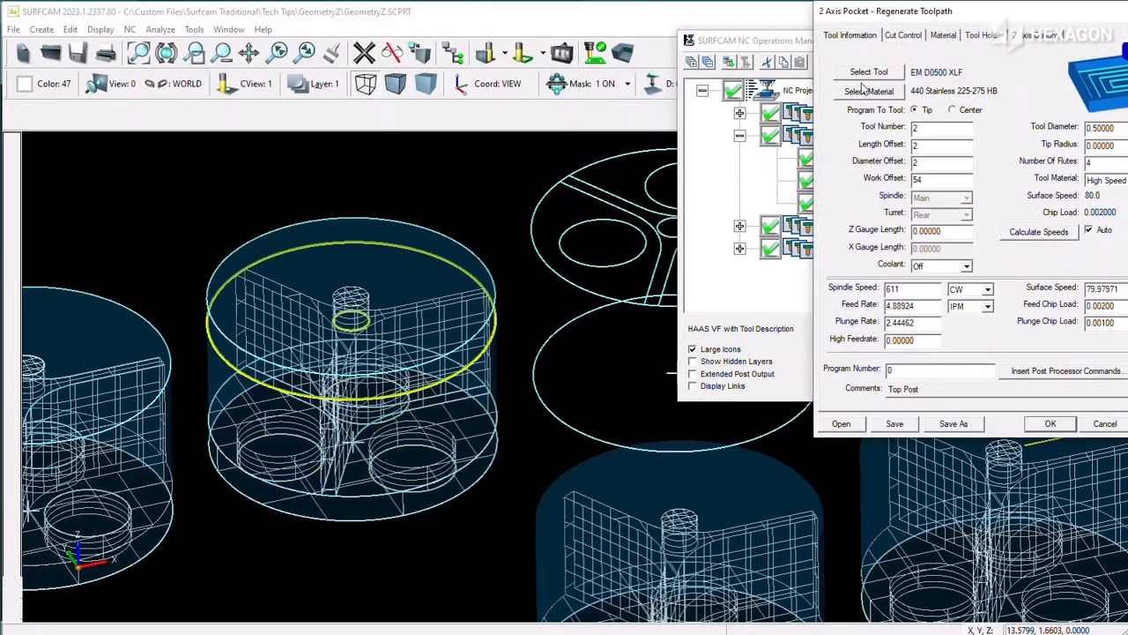
left_click(906, 35)
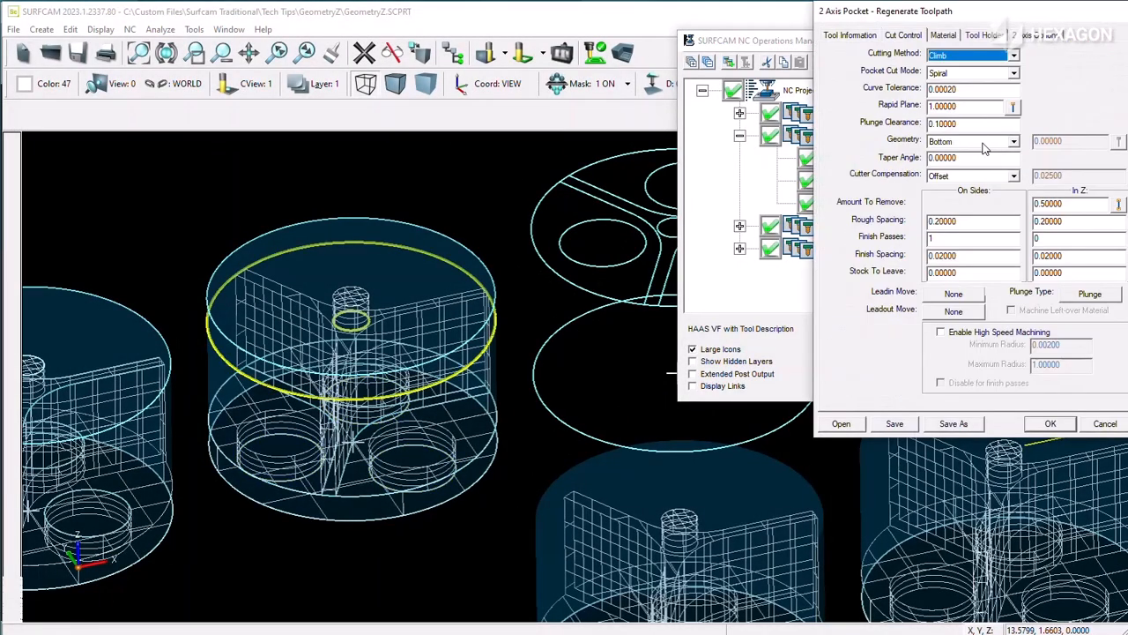
left_click(1104, 424)
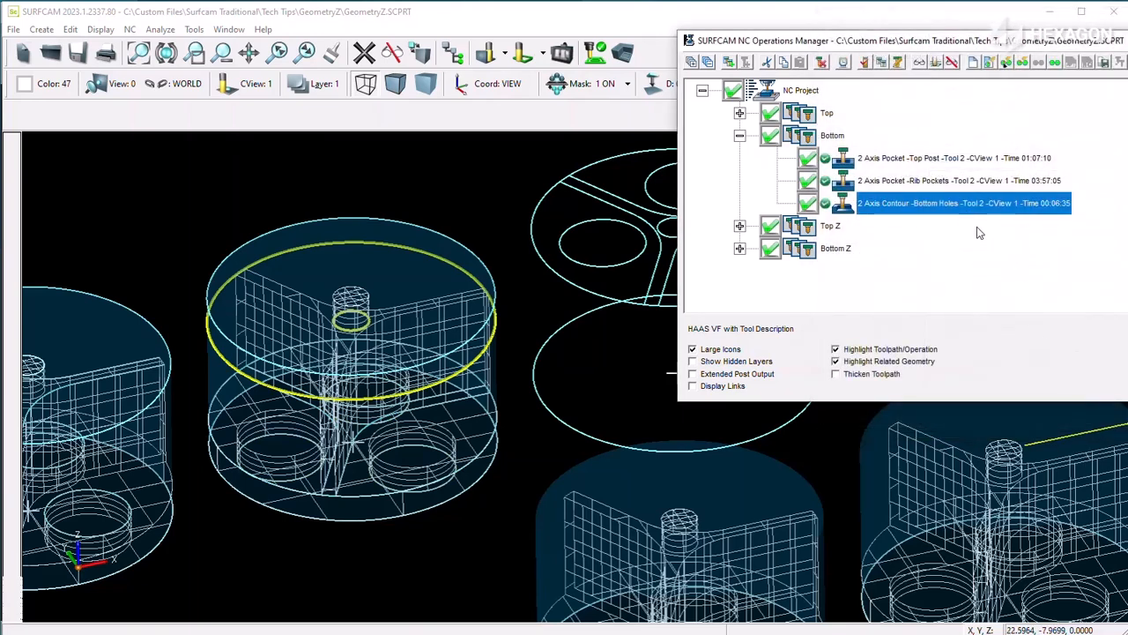
Step: Review the cut control Geometry option and Z Amount To Remove of the Bottom group's Rib Pockets operation, leaving its settings unchanged
left_click(917, 182)
right_click(917, 181)
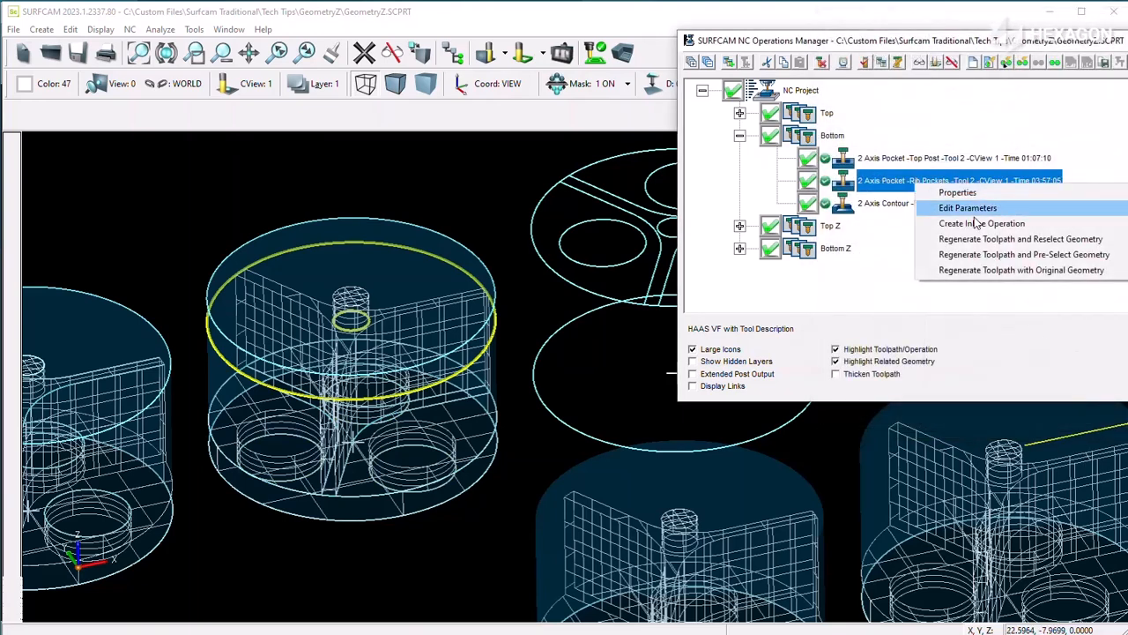
left_click(953, 267)
left_click(915, 36)
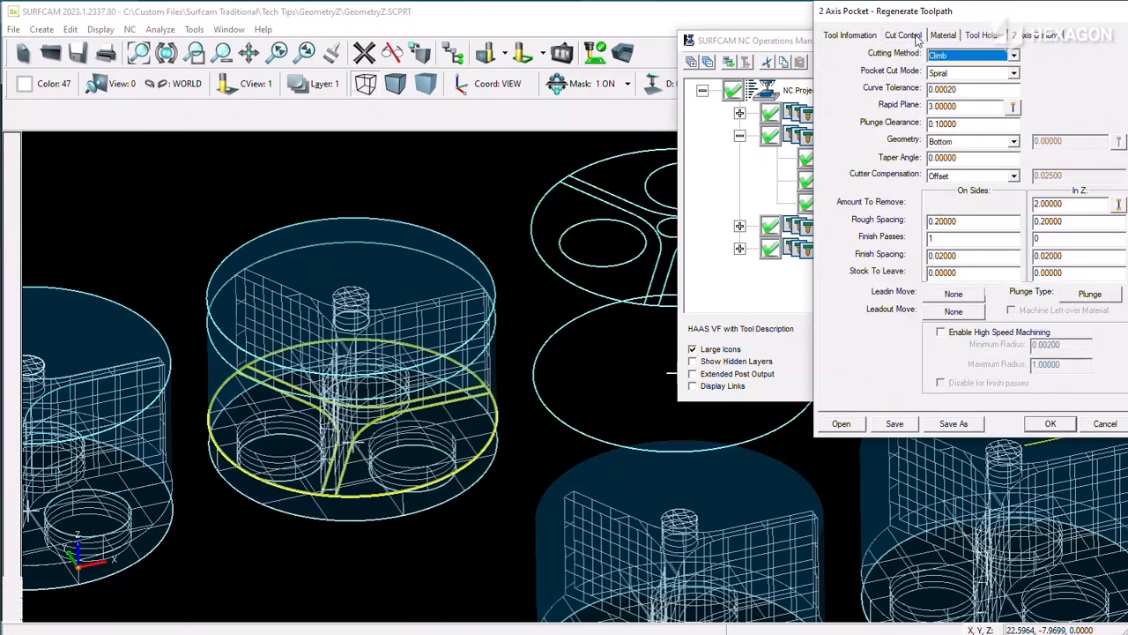
left_click(1103, 424)
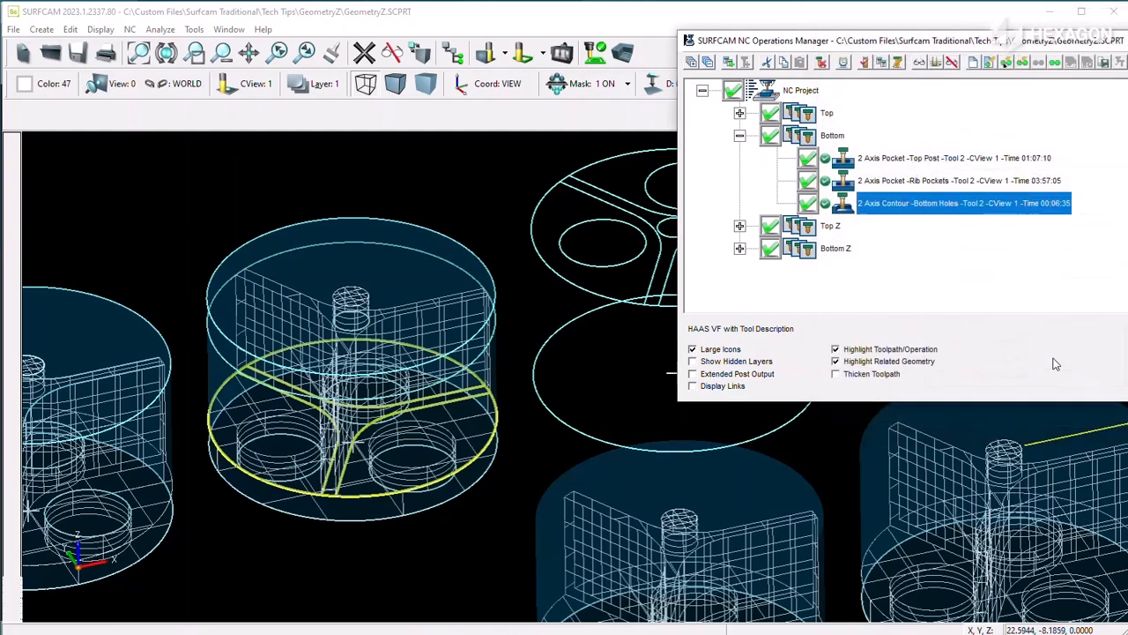
Step: Review the cut control Geometry option and Z Amount To Remove of the Bottom group's Bottom Holes contour, leaving its settings unchanged
right_click(910, 219)
left_click(978, 295)
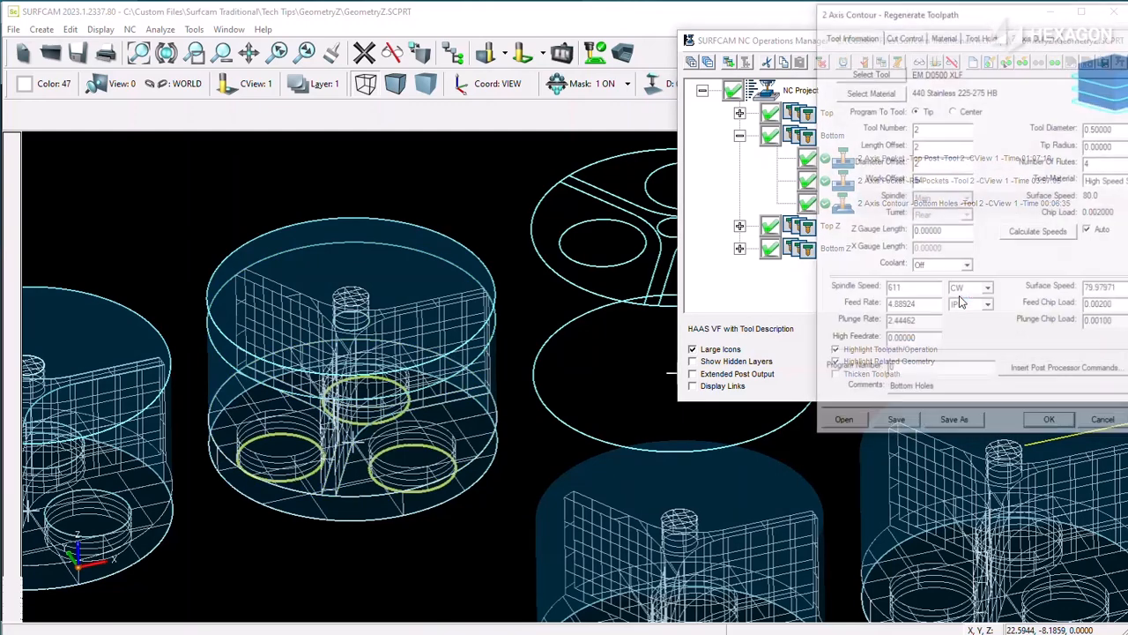
left_click(900, 34)
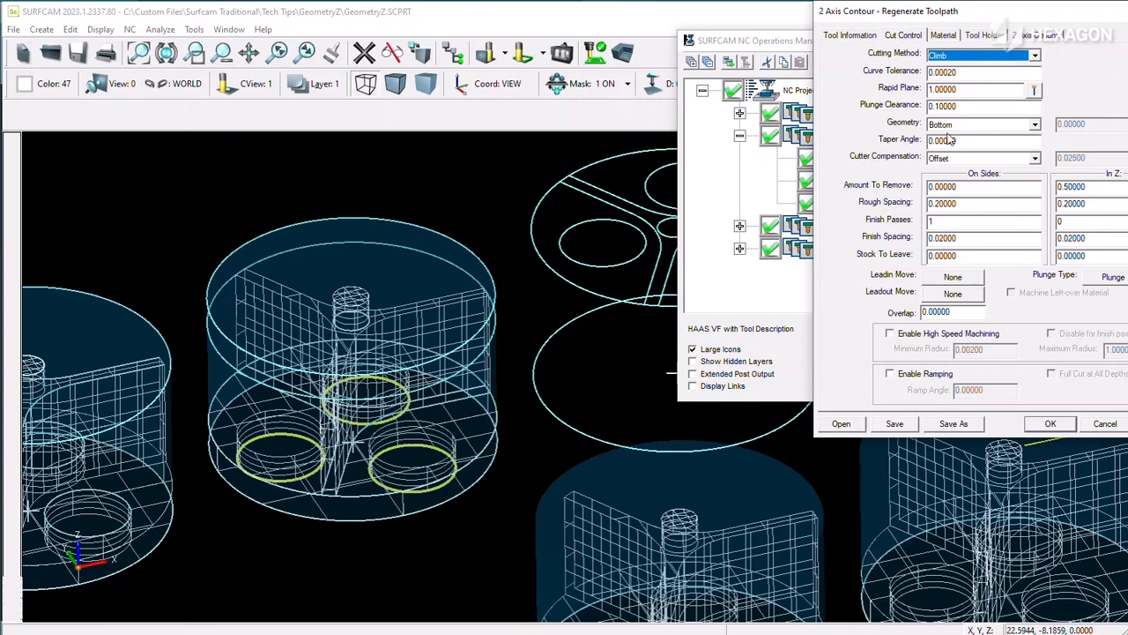
left_click(1101, 423)
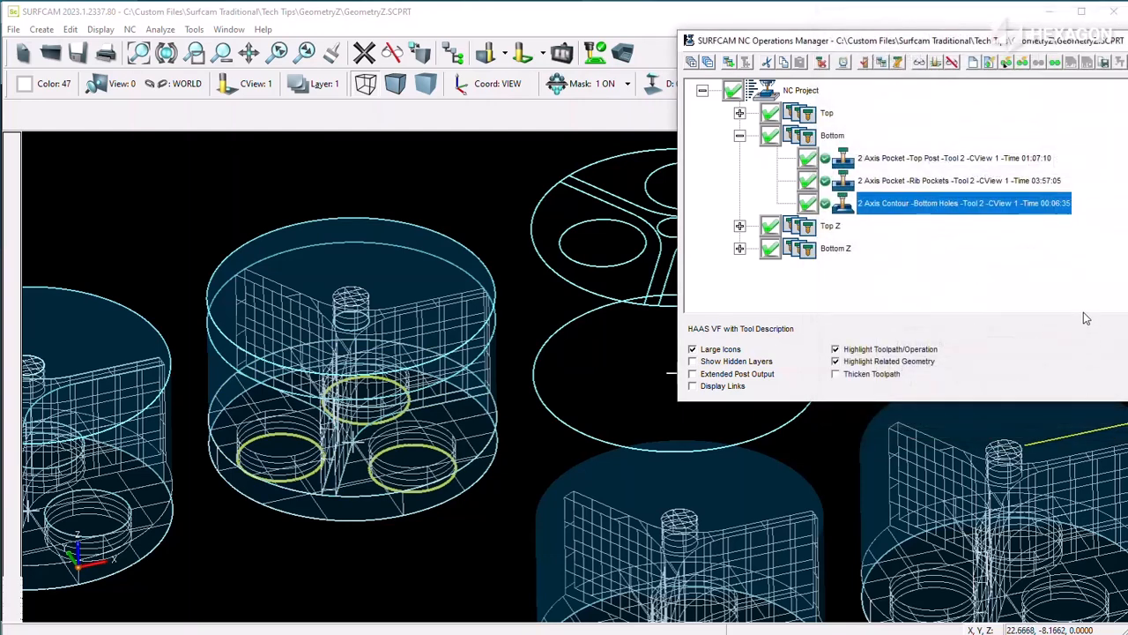
Step: Collapse the Bottom operation group, expand the Top Z group, and select its Top Boss pocket
left_click(740, 136)
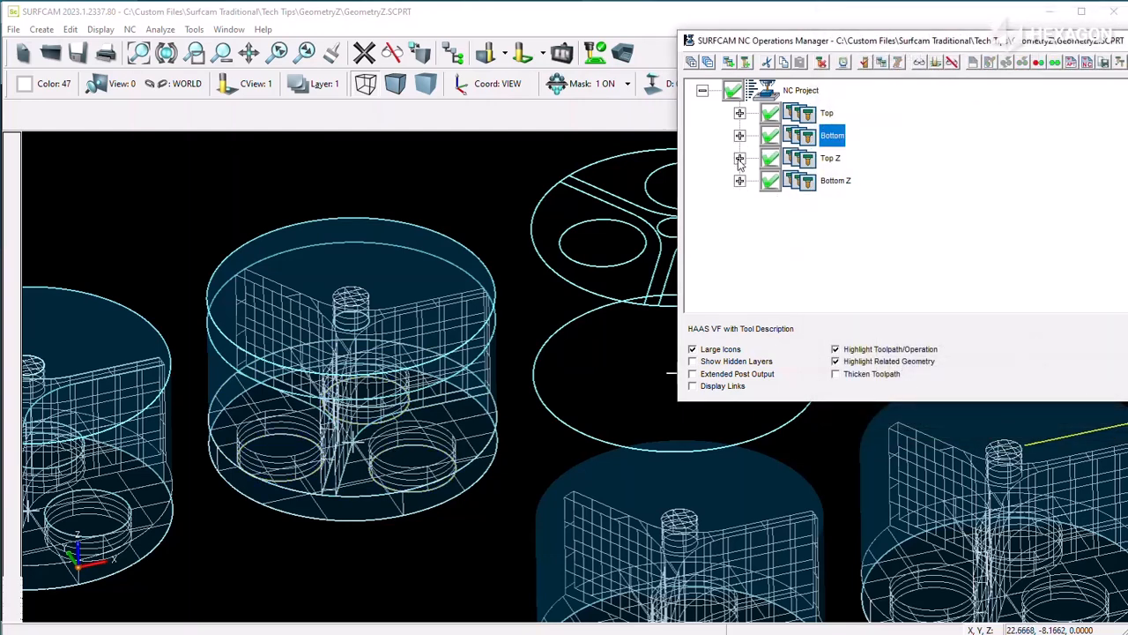
left_click(739, 157)
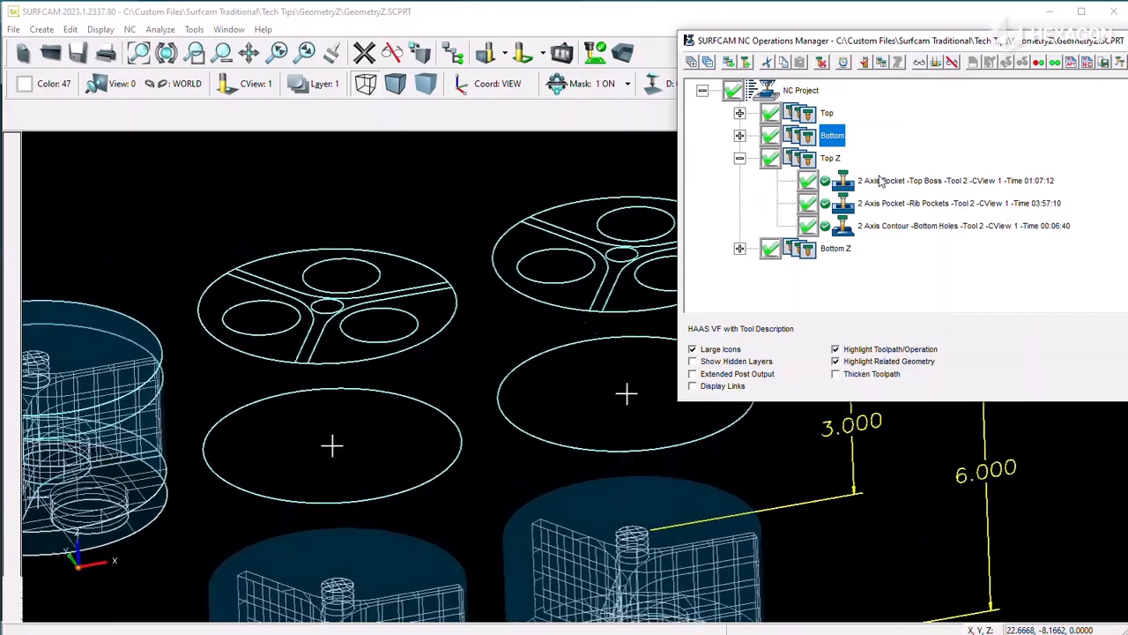
left_click(875, 180)
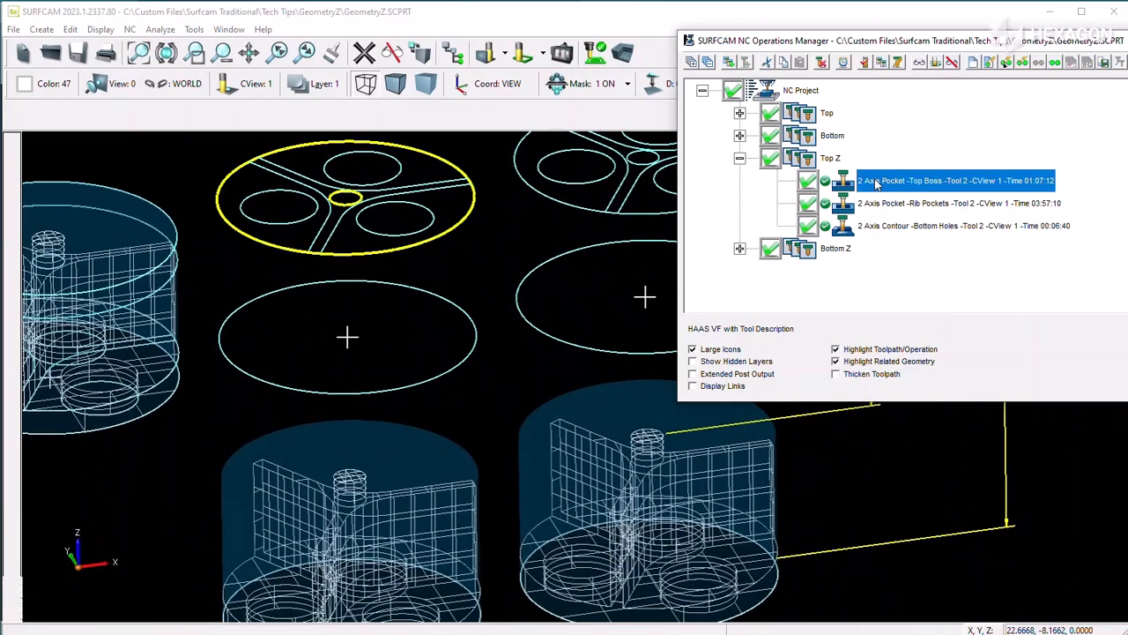
right_click(881, 183)
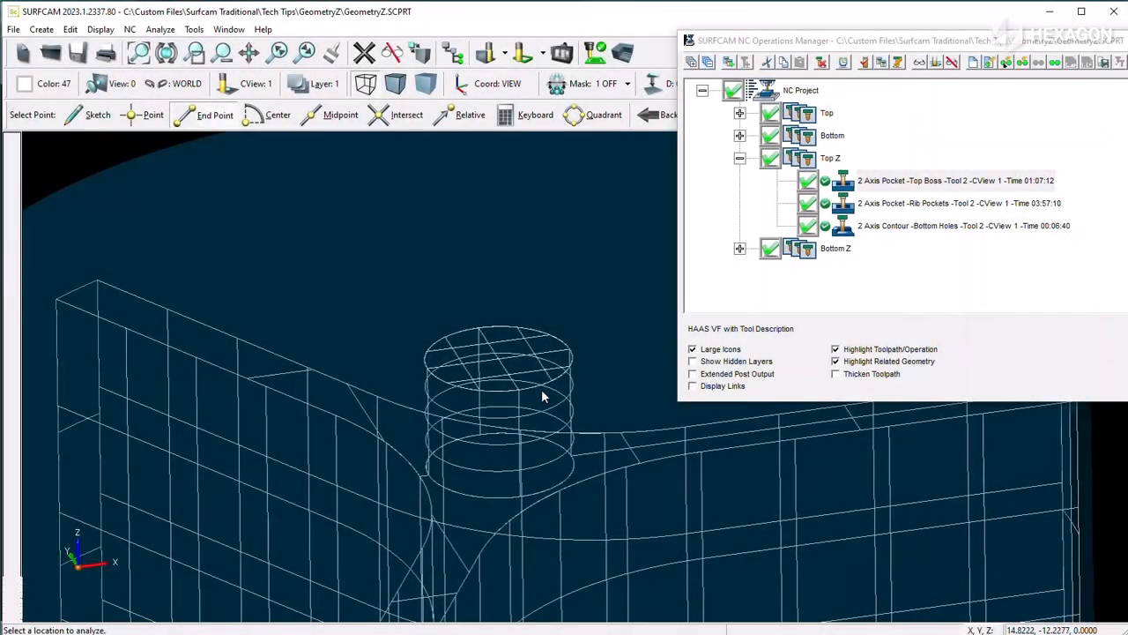
scroll(542, 395, "down", 10)
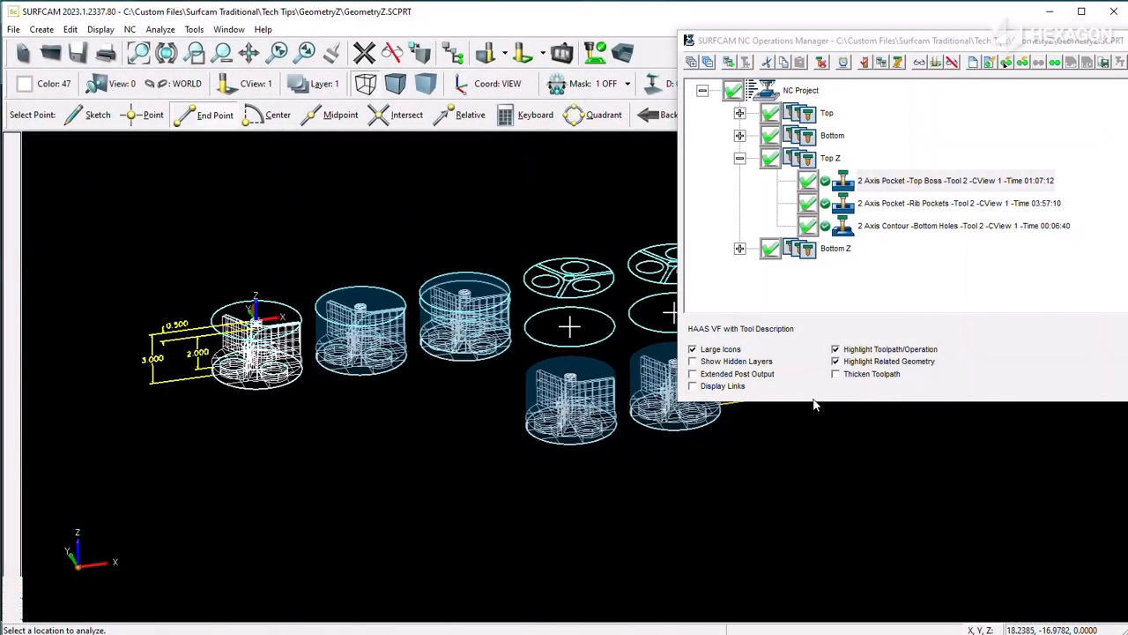
scroll(814, 405, "up", 2)
scroll(554, 243, "up", 2)
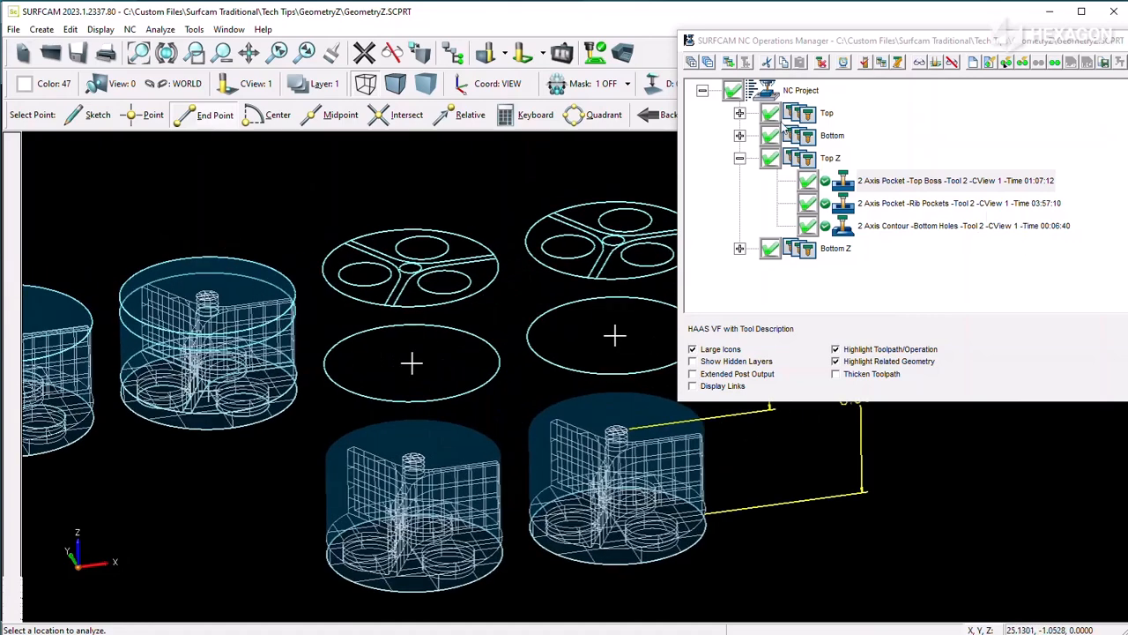
Step: Review the Top Boss pocket's Geometry choices and its Top Z depth field in the cut control settings without changing them
right_click(891, 185)
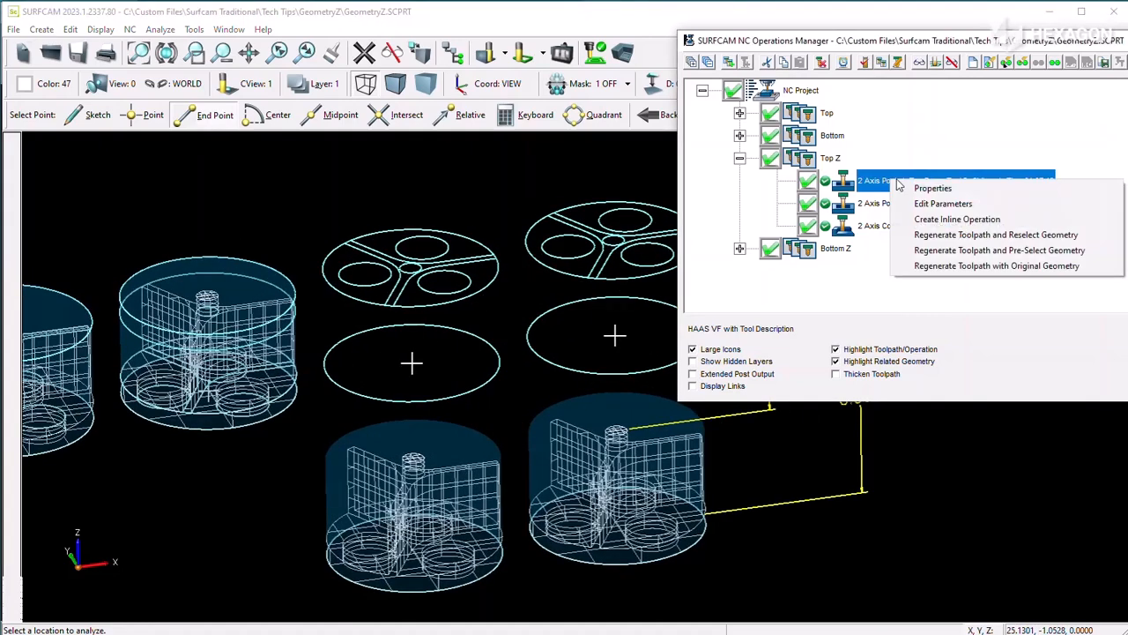
left_click(984, 273)
left_click(904, 35)
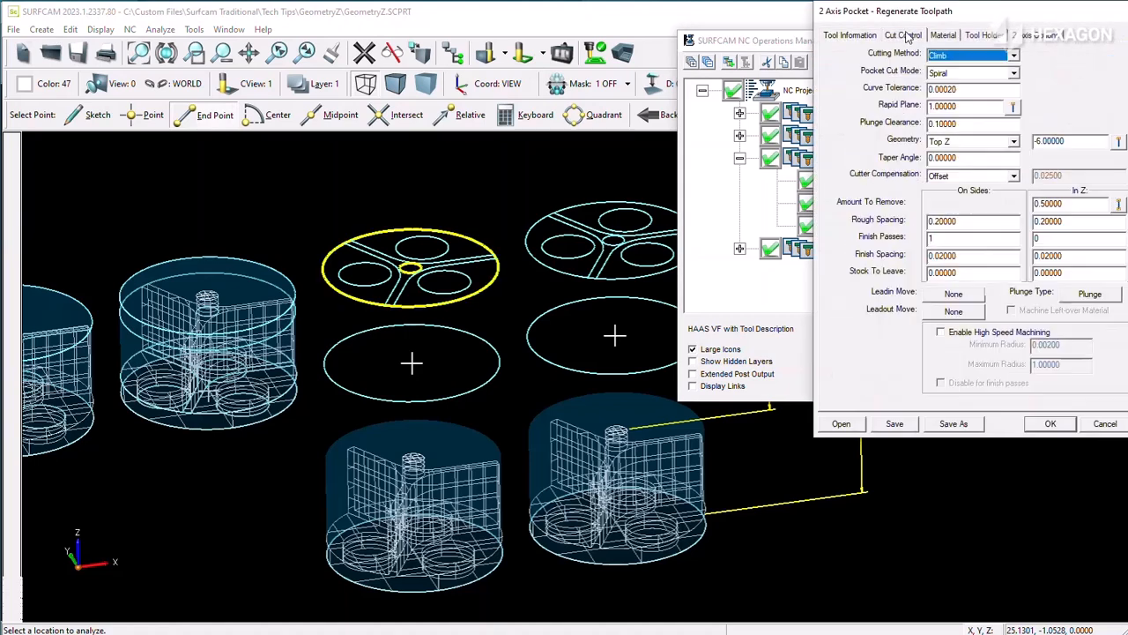
left_click(1014, 142)
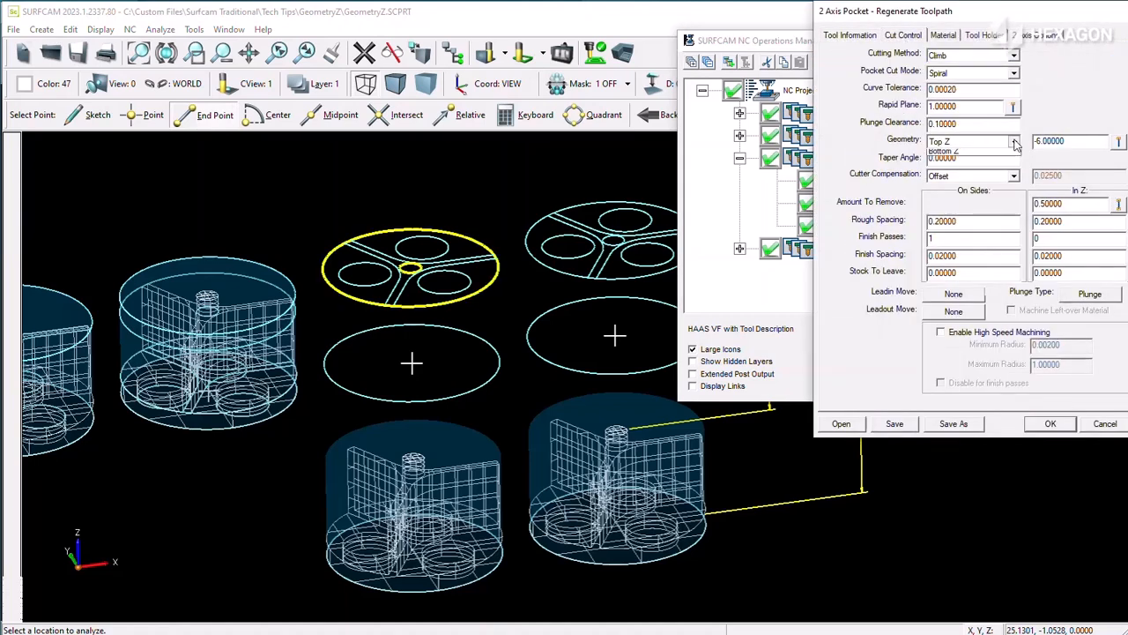
left_click(1013, 142)
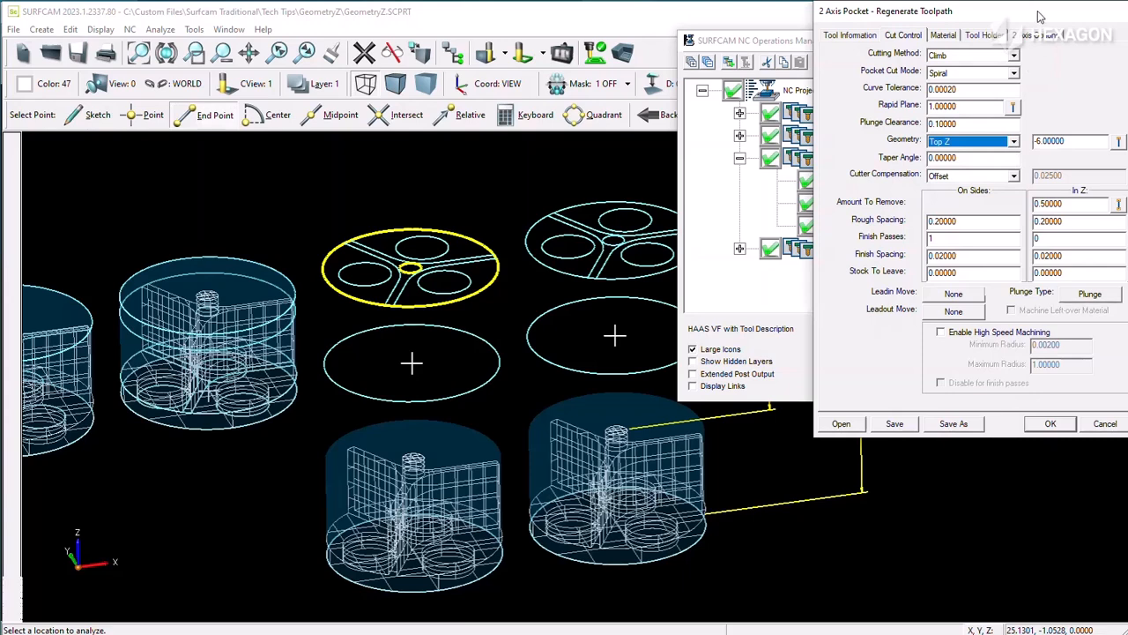
left_click_drag(1039, 16, 869, 25)
key("Tab")
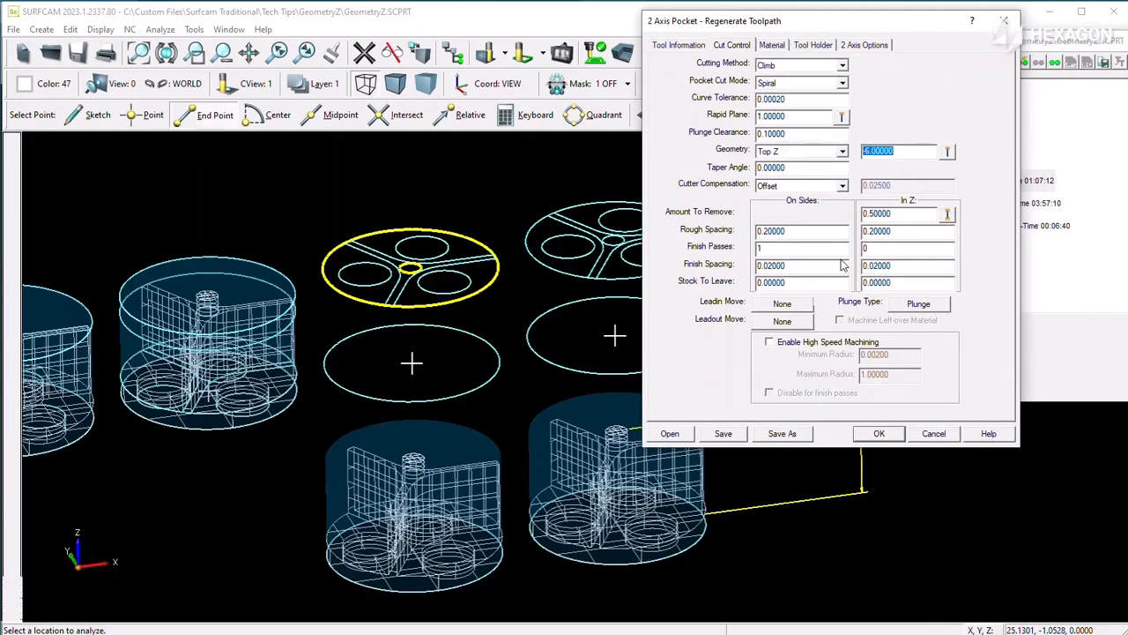
left_click(932, 433)
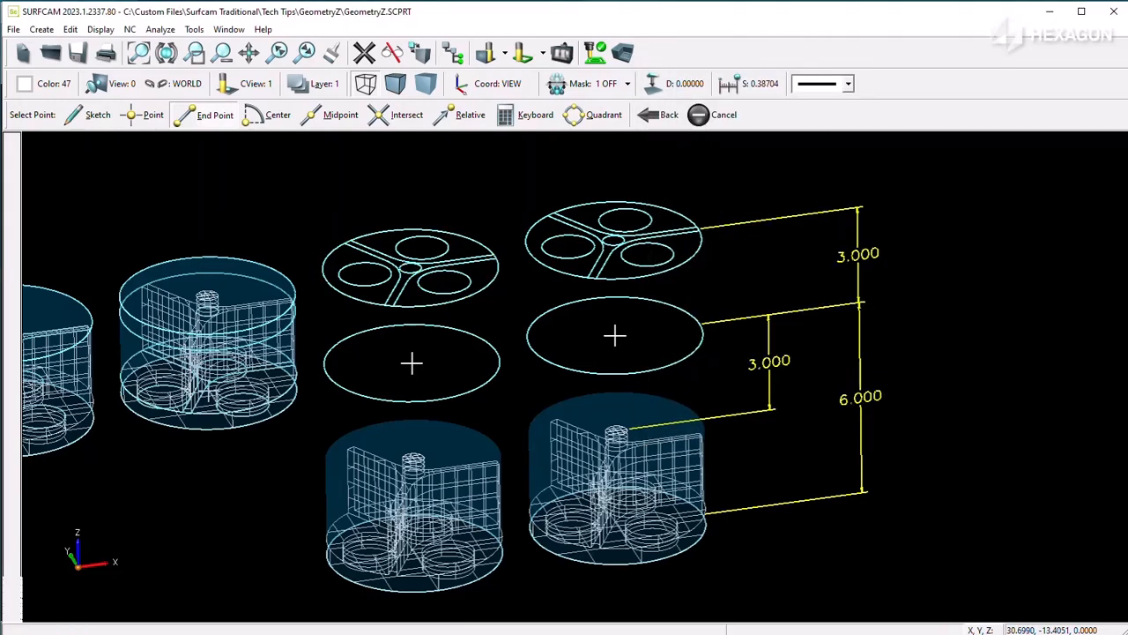
Step: Analyze the location of an end point on top of the center post of the Top Z model to read its Z level
left_click(160, 29)
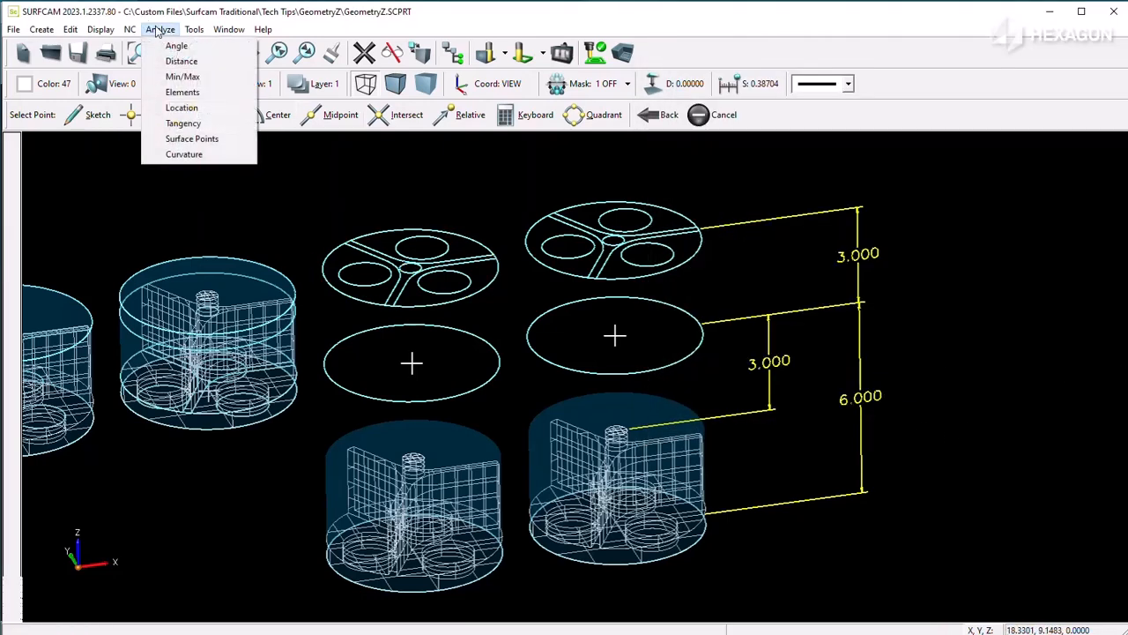
left_click(180, 107)
scroll(428, 466, "up", 5)
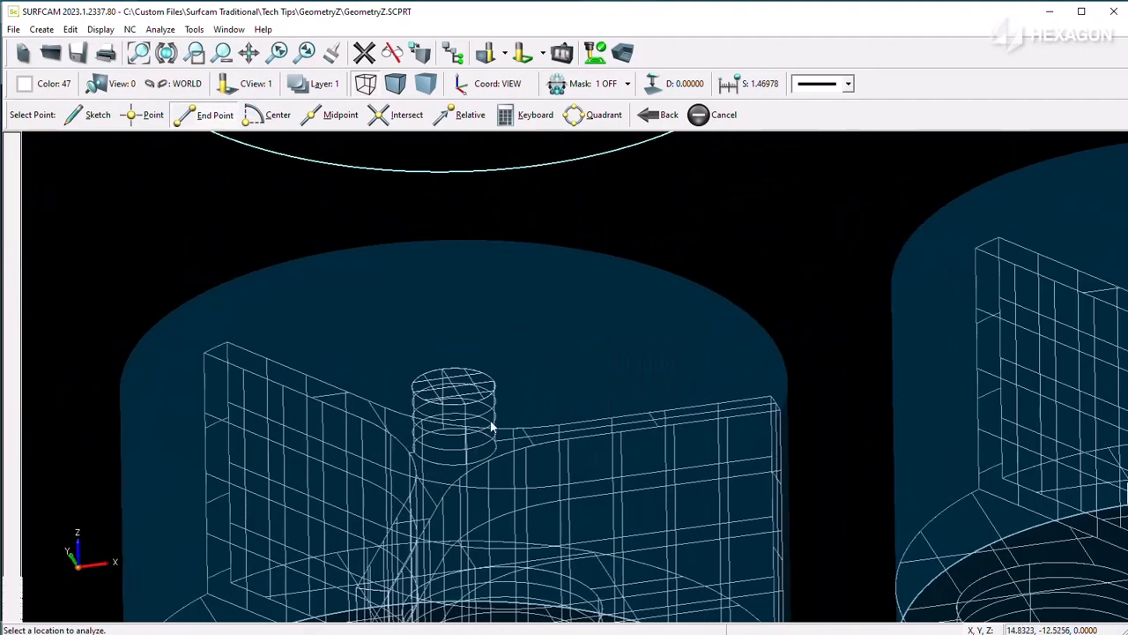
scroll(492, 426, "up", 3)
left_click(509, 365)
left_click_drag(656, 315, 593, 314)
left_click(433, 267)
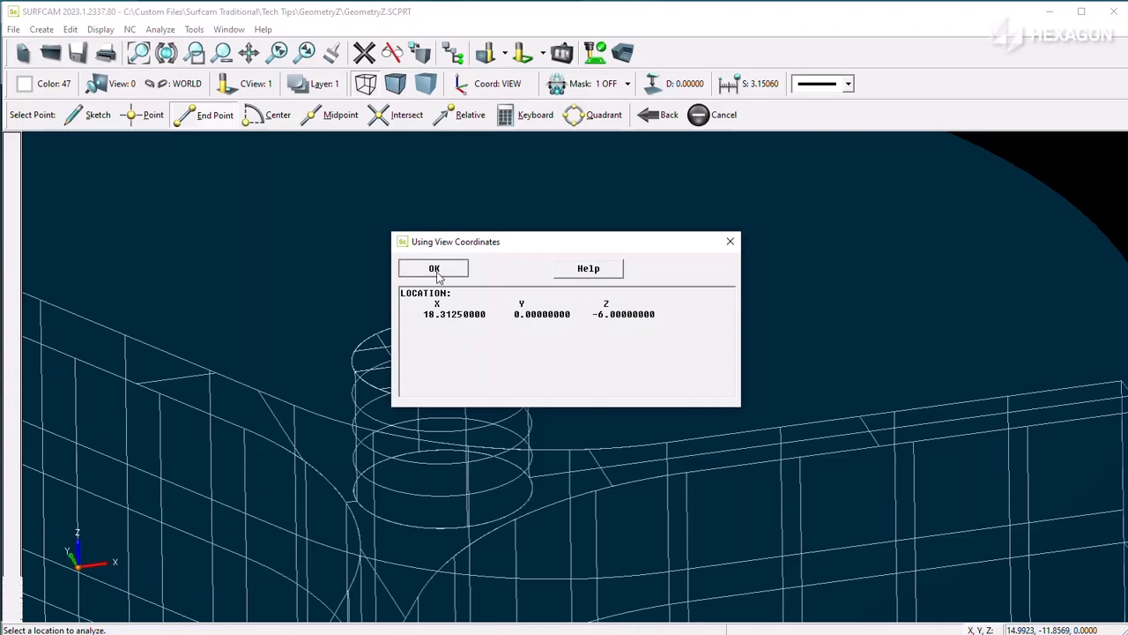
Step: Analyze the location of the outer end point on top of the Top Z model's rib to read its Z level
scroll(465, 323, "down", 3)
scroll(819, 389, "up", 3)
scroll(819, 389, "up", 2)
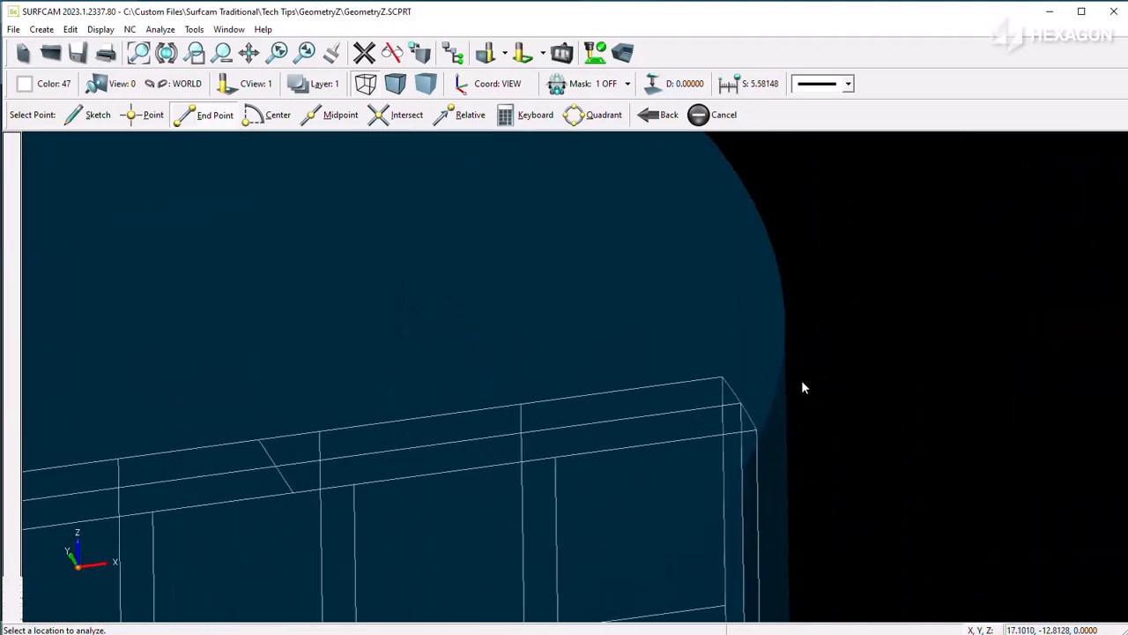
left_click(704, 404)
left_click_drag(656, 315, 593, 315)
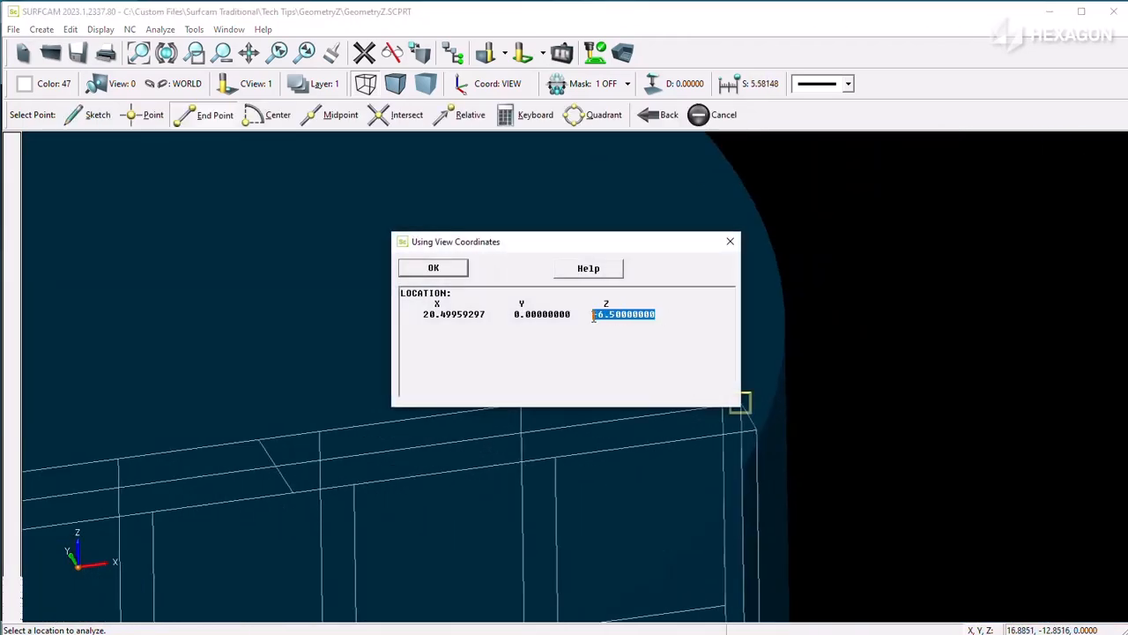
left_click(431, 272)
Step: Analyze the location of an end point on the Top Z model's rib pocket floor to read its Z level
scroll(539, 470, "down", 3)
scroll(529, 547, "up", 2)
scroll(636, 435, "up", 1)
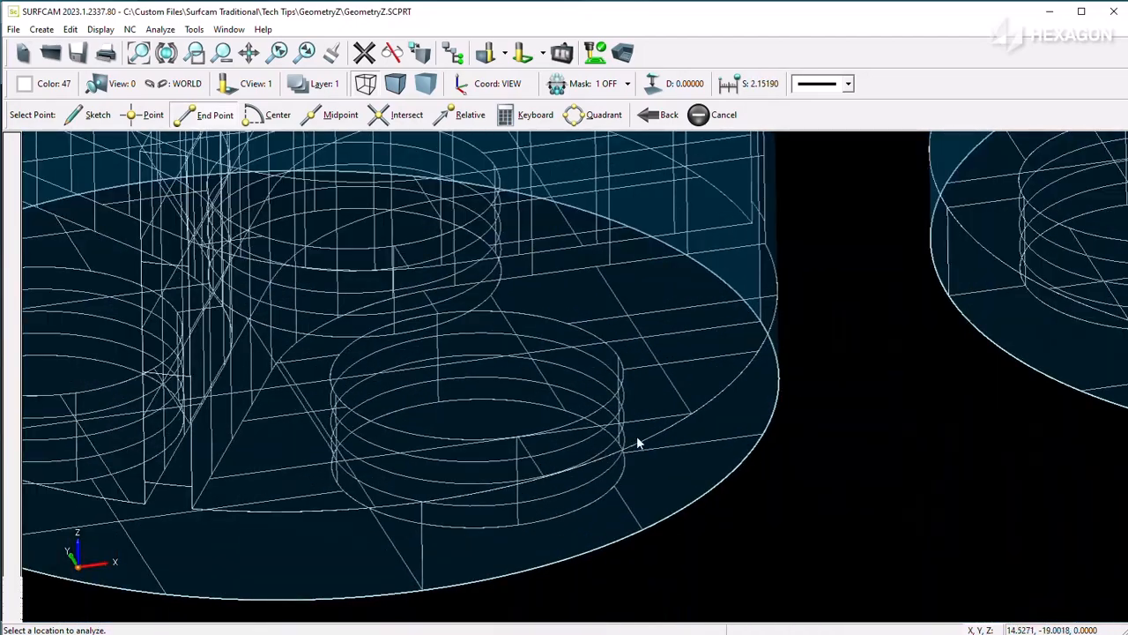
left_click(685, 407)
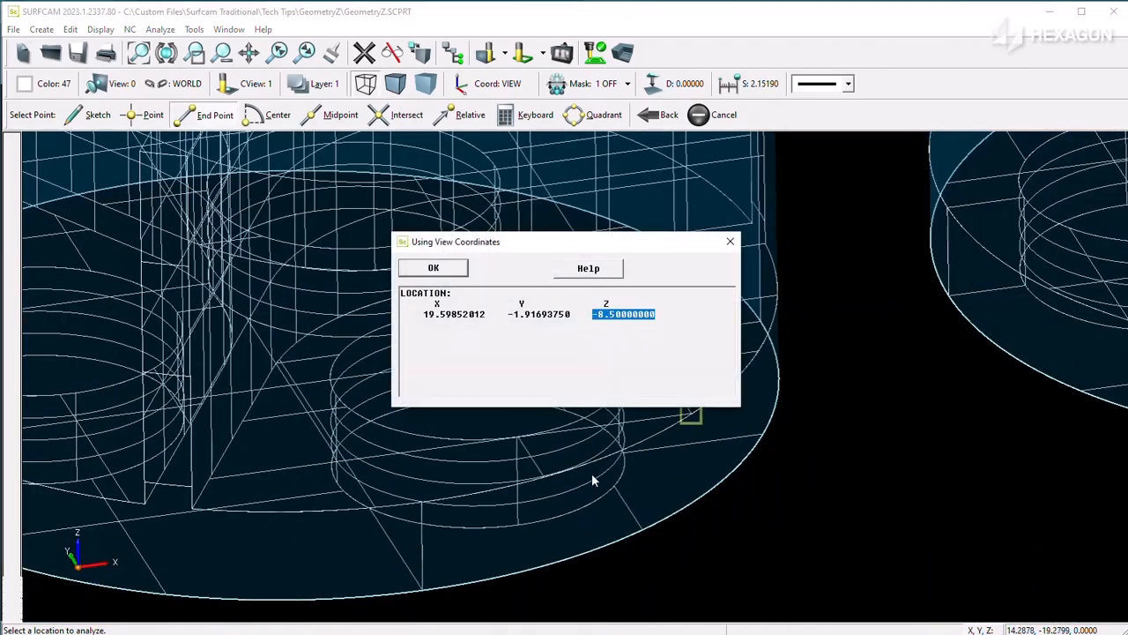
left_click(433, 267)
scroll(512, 385, "down", 5)
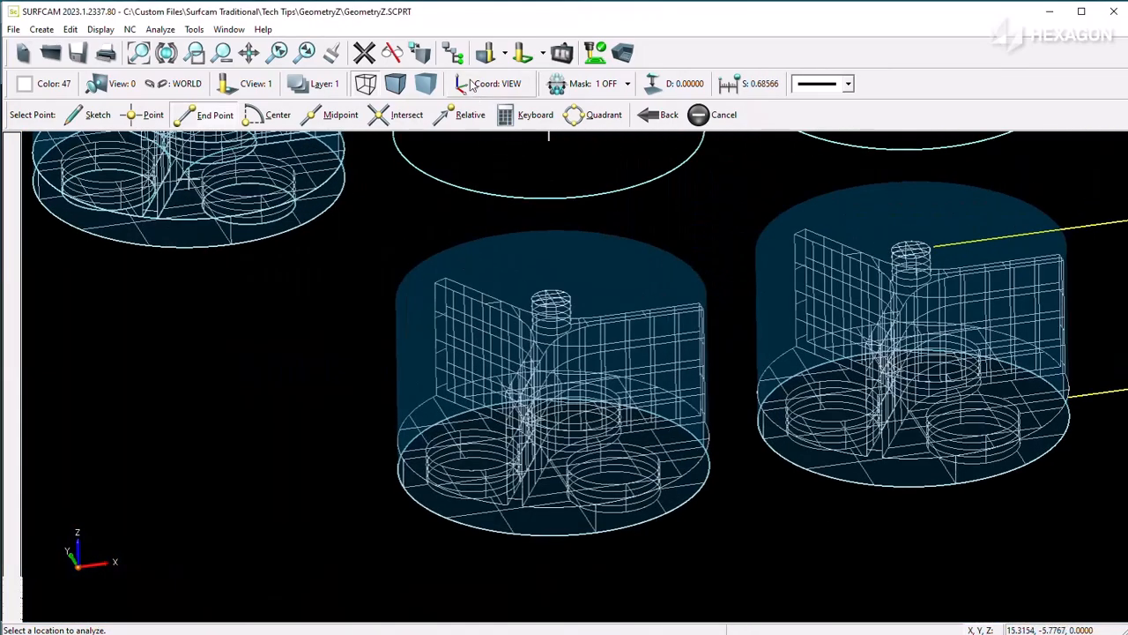
Step: Reopen the NC operations list and recheck the Top Boss pocket's Top Z value, leaving the settings unchanged
left_click(452, 53)
right_click(882, 183)
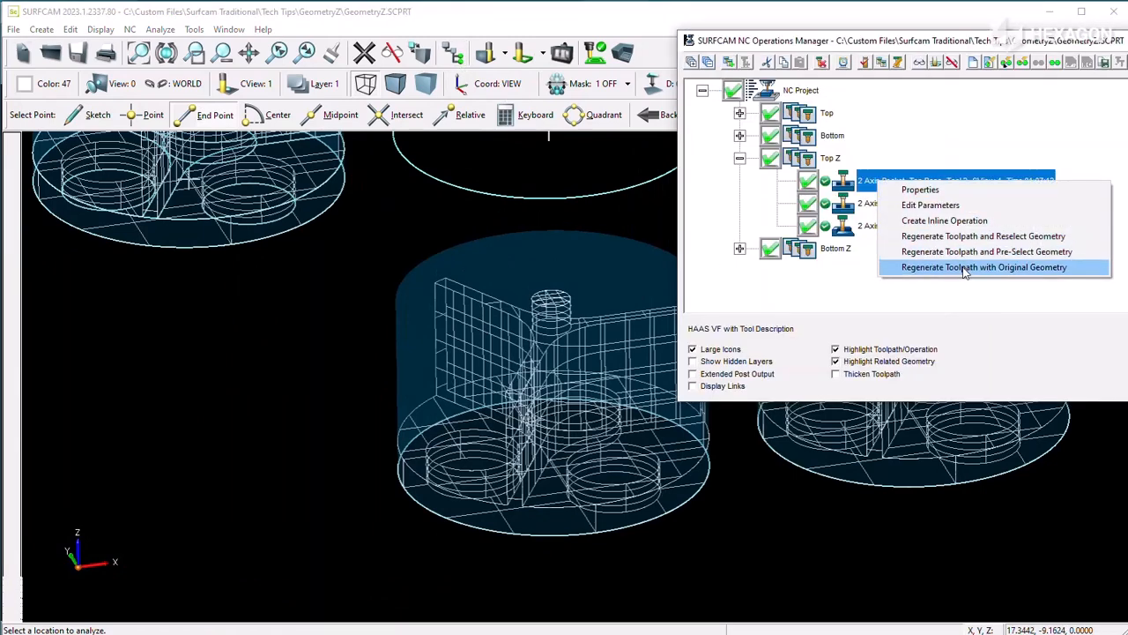
left_click(970, 267)
left_click(903, 36)
left_click_drag(1085, 146, 995, 146)
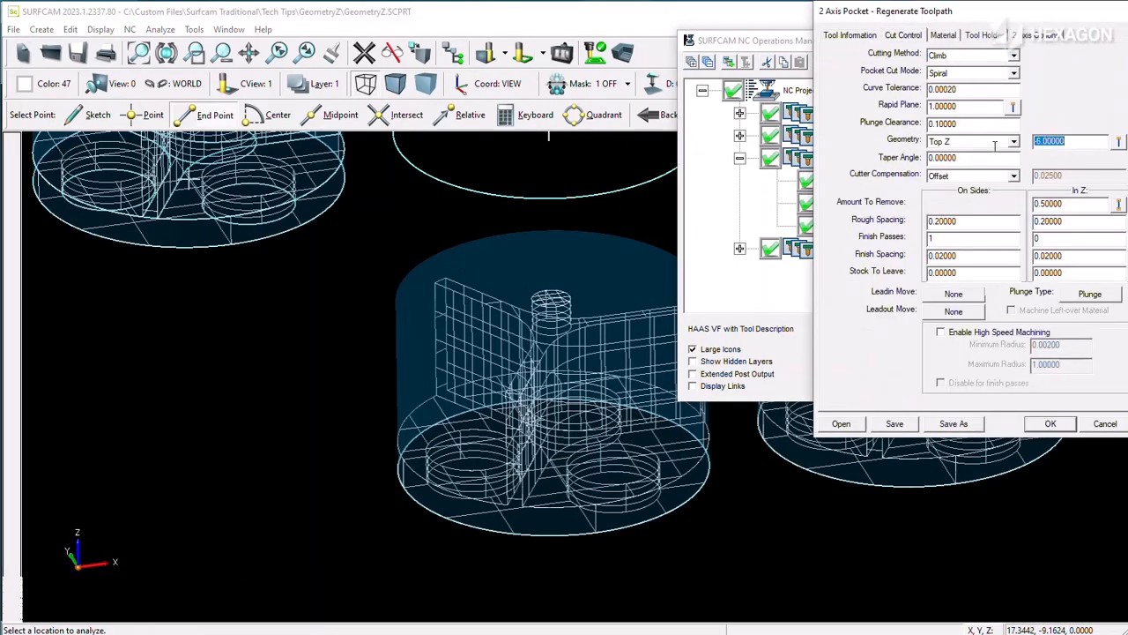
left_click(1101, 424)
Step: Display the Top Boss toolpath, switch the model to shaded display, and hide the toolpath again
left_click(920, 66)
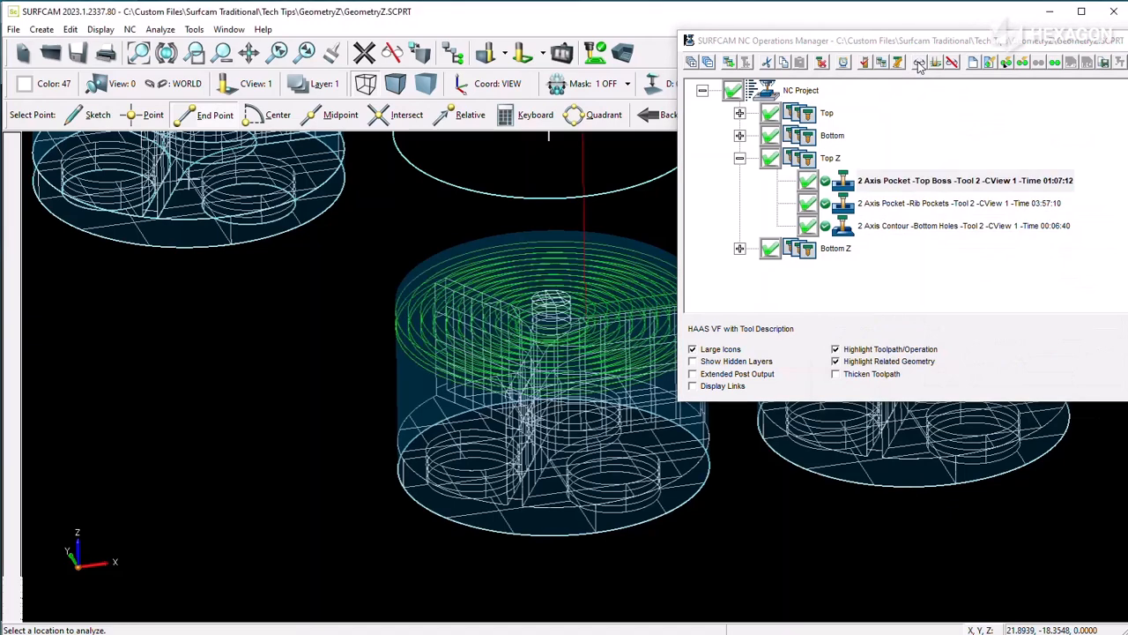
left_click(396, 83)
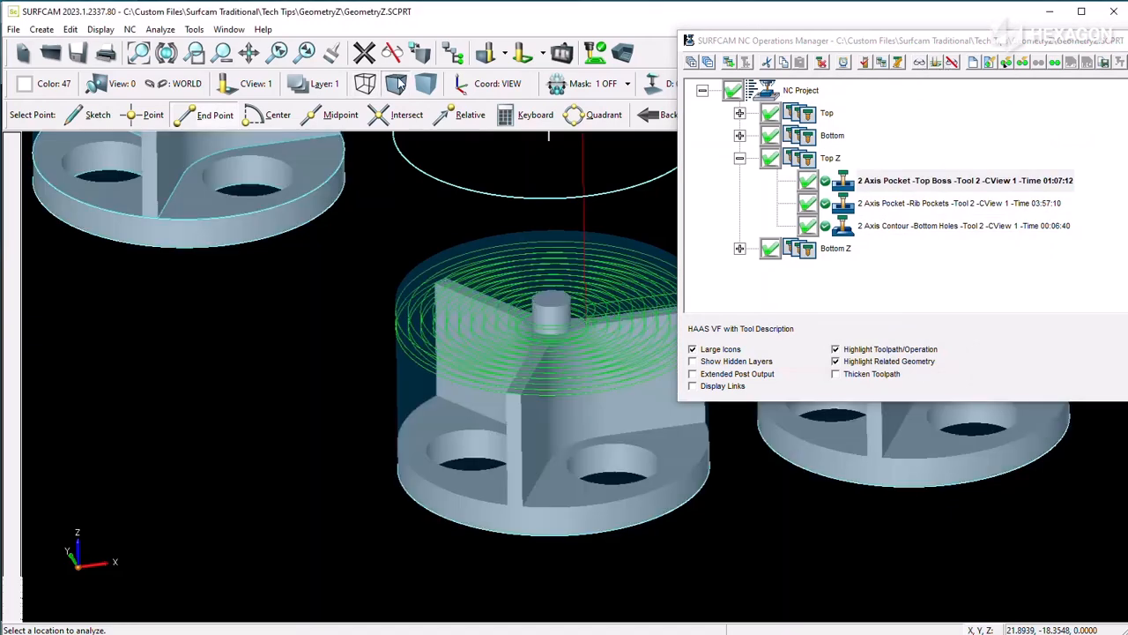
left_click(939, 181)
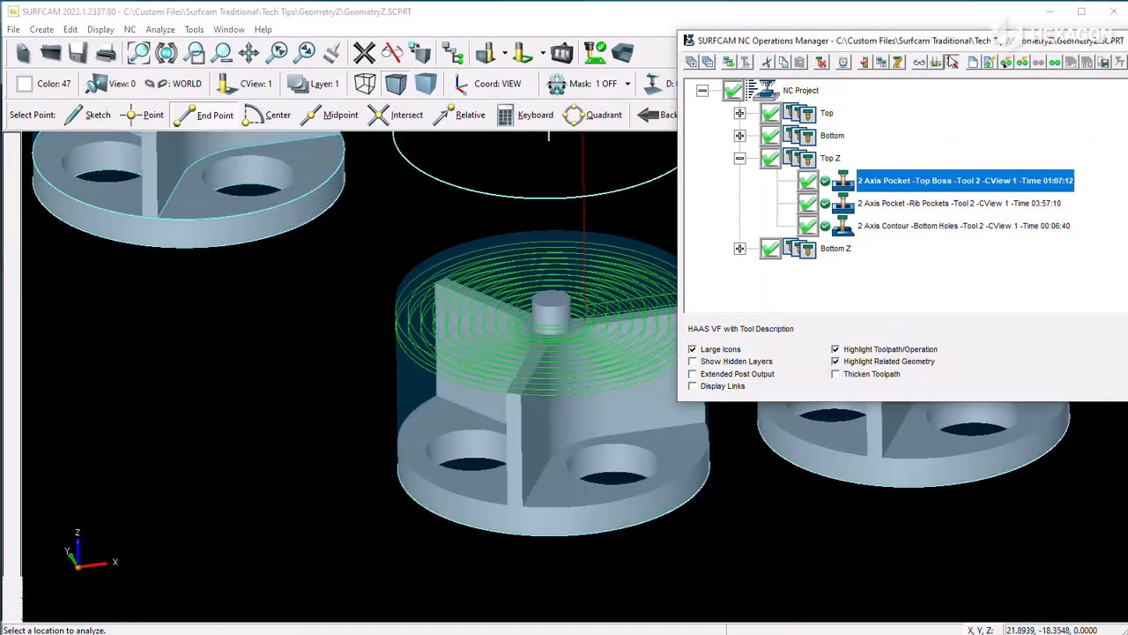
Step: Display the Top Z group's Rib Pockets toolpath on the shaded model, then hide it
left_click(917, 205)
left_click(921, 67)
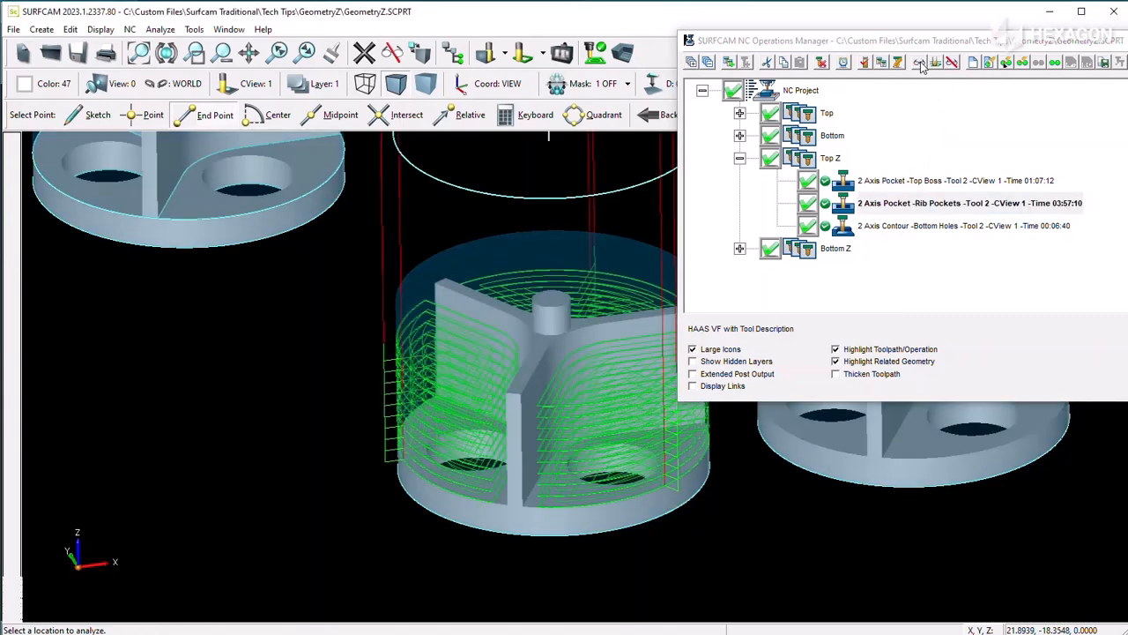
left_click(935, 62)
Step: Display the Top Z group's Bottom Holes contour toolpath on the shaded model, then hide it
left_click(901, 228)
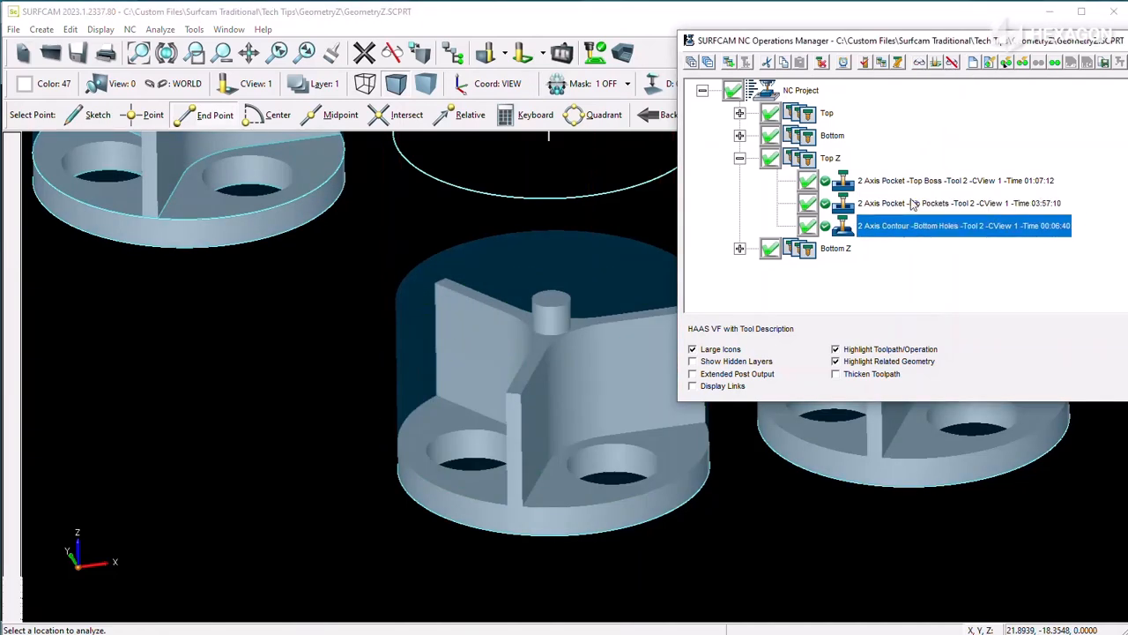
left_click(921, 62)
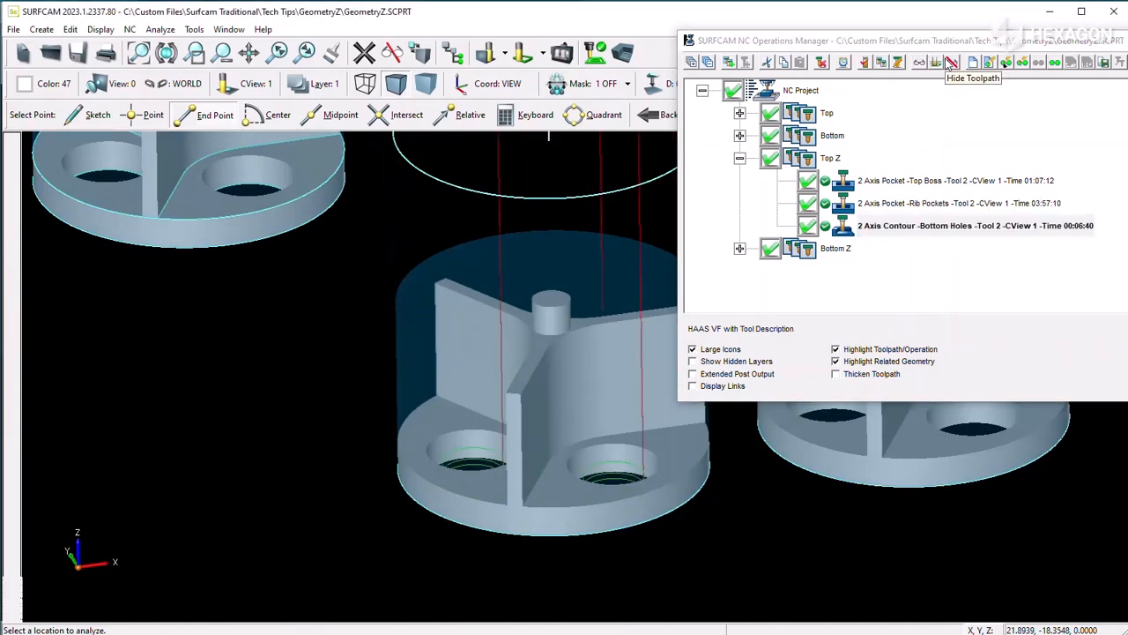
left_click(935, 63)
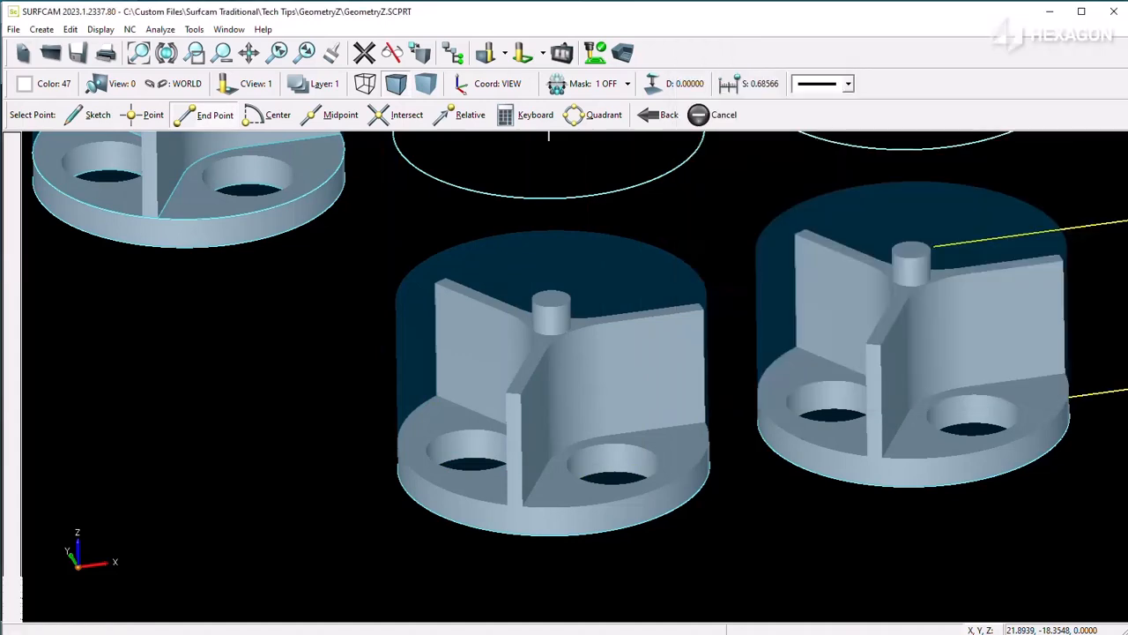
scroll(465, 322, "down", 2)
scroll(465, 321, "down", 1)
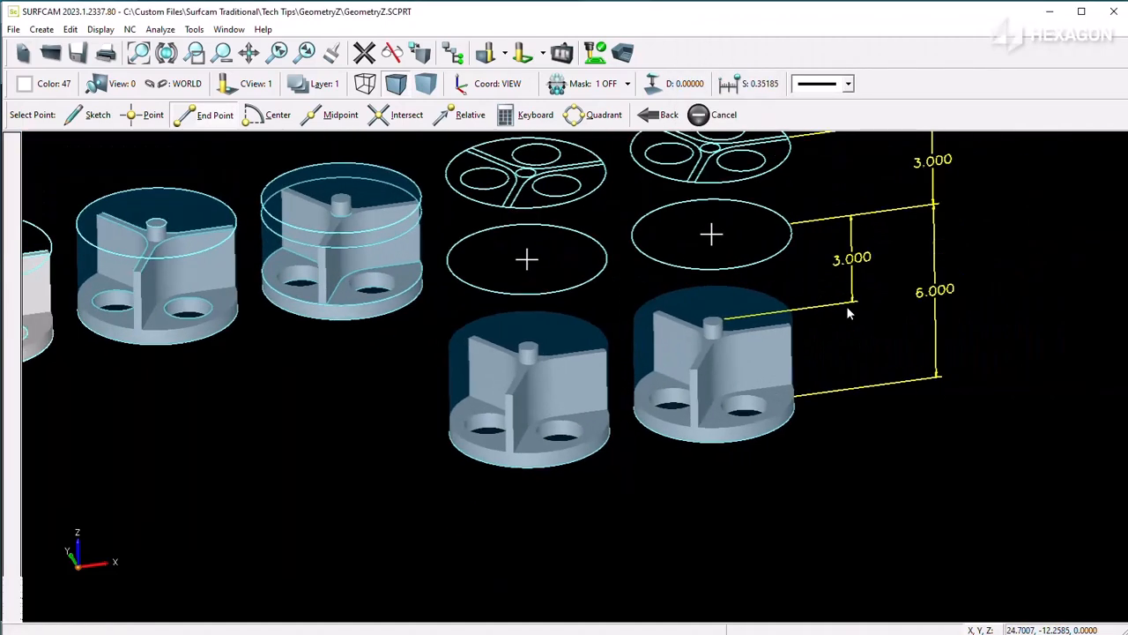
Step: Switch the model to wireframe and analyze the location of the rib's top corner to read its Z coordinate
scroll(457, 516, "up", 4)
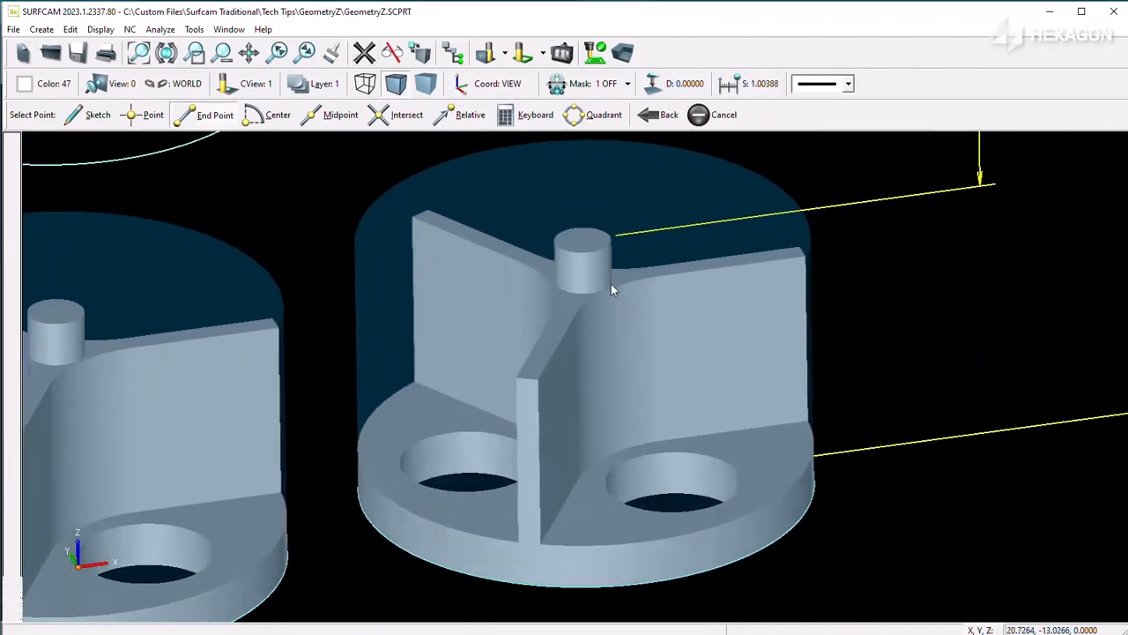
left_click(167, 32)
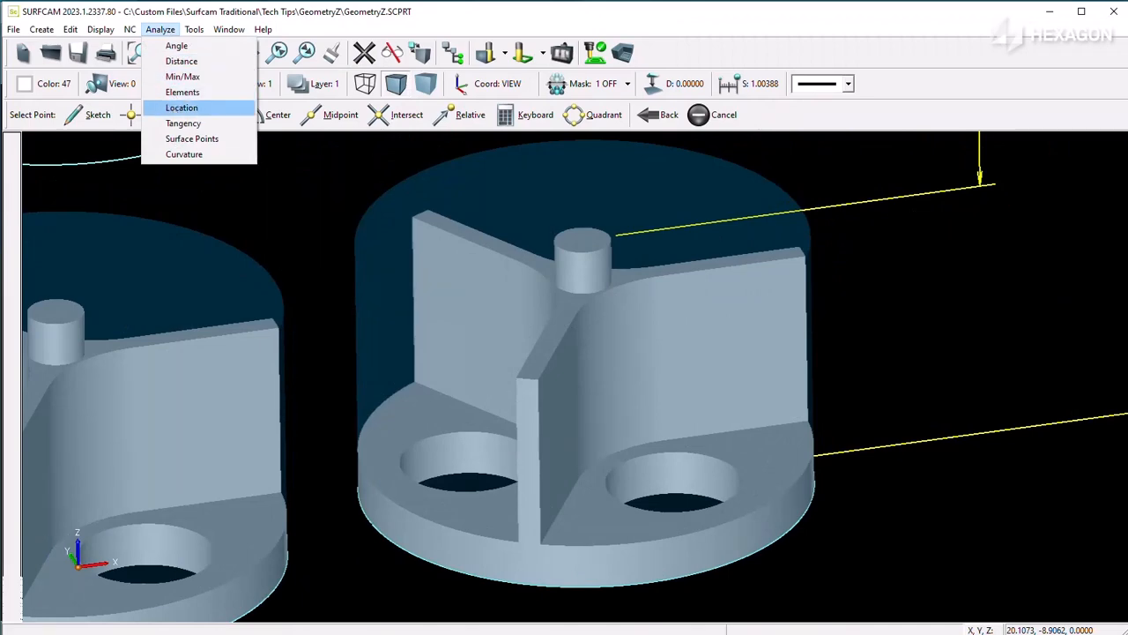
left_click(182, 108)
left_click(367, 84)
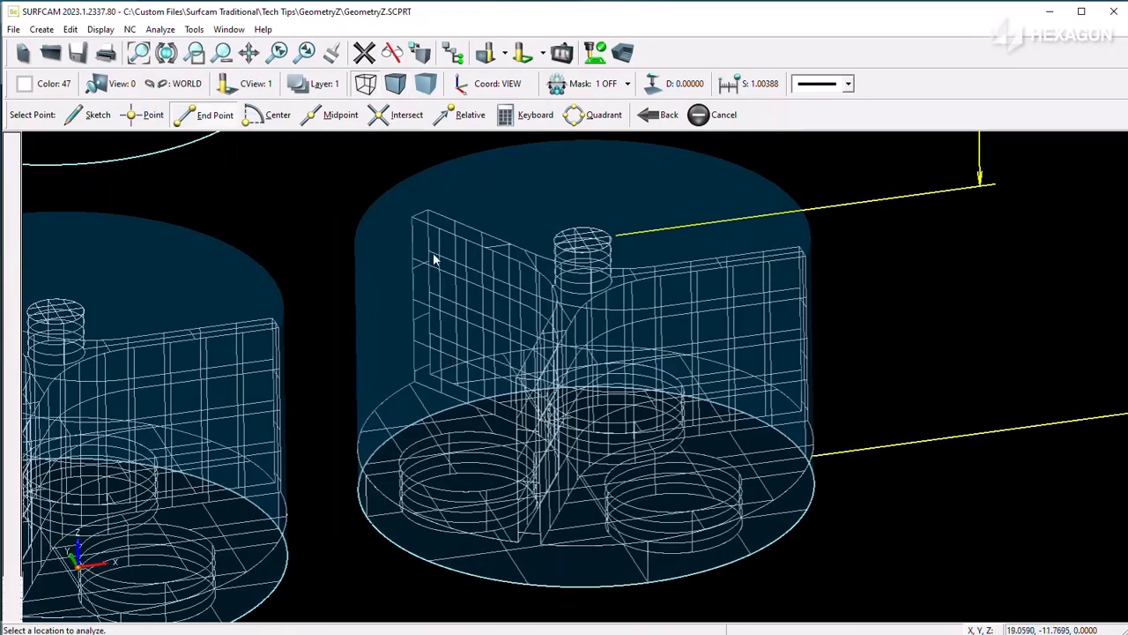
left_click(416, 221)
left_click_drag(593, 314, 655, 322)
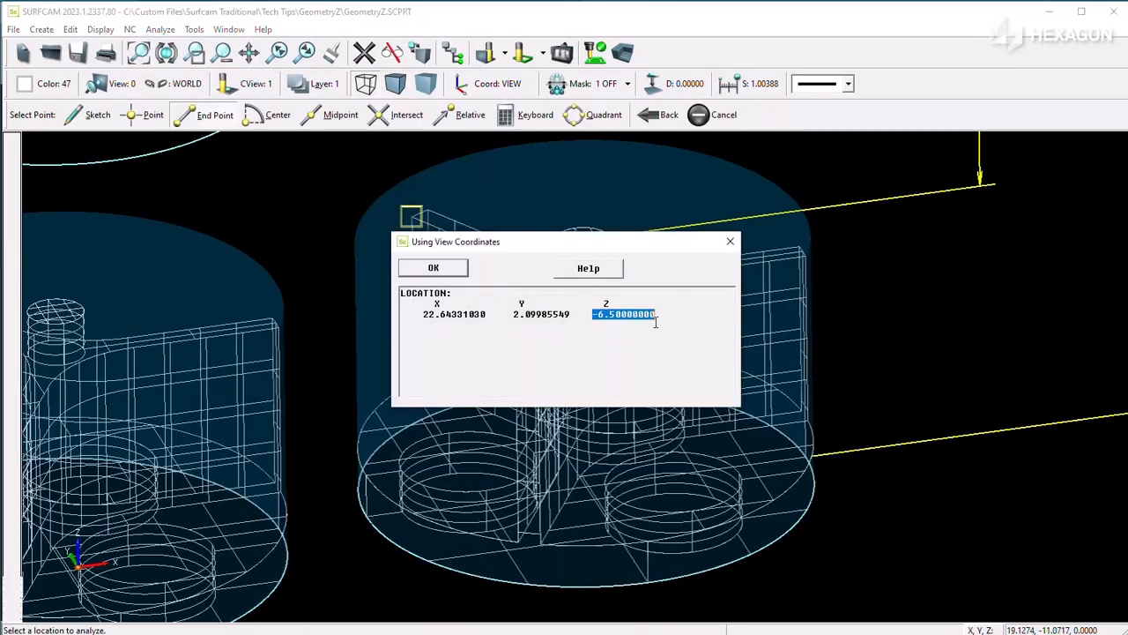
left_click(453, 274)
Step: Analyze the Z locations of the base's upper and lower edges, then return the model to shaded display
left_click(361, 431)
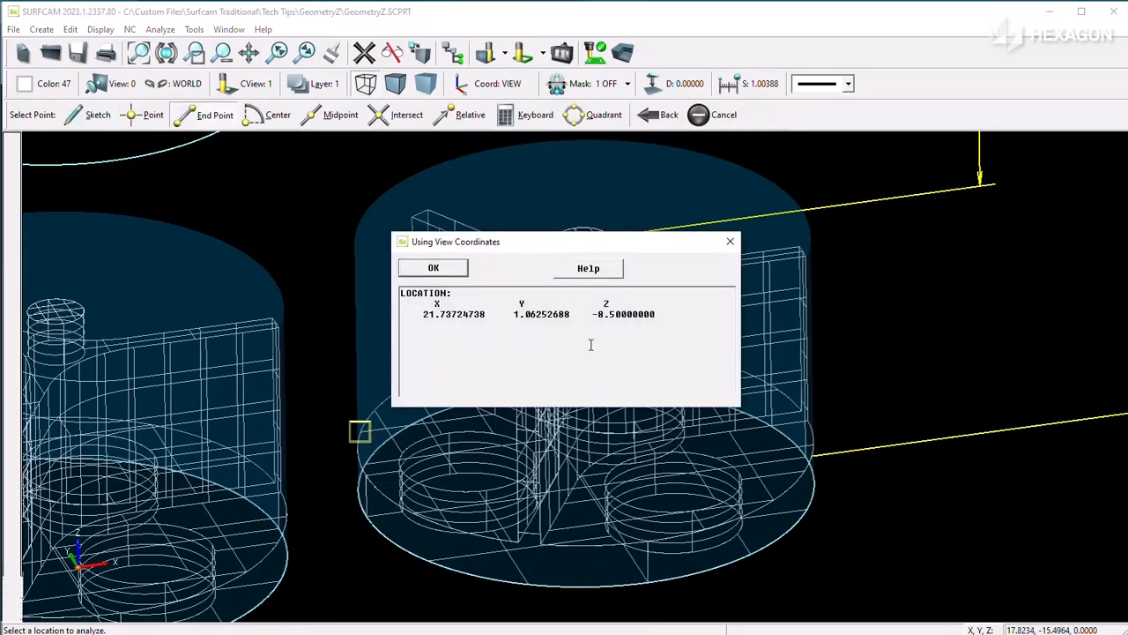
left_click_drag(594, 317, 661, 313)
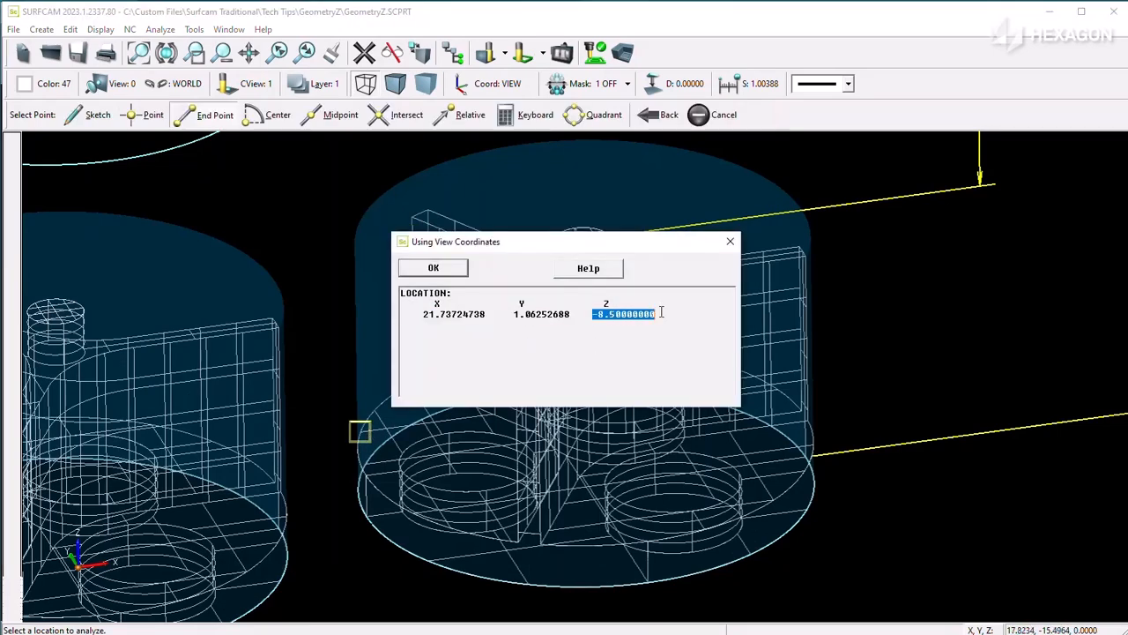
left_click(433, 268)
left_click(366, 515)
left_click_drag(593, 314, 671, 315)
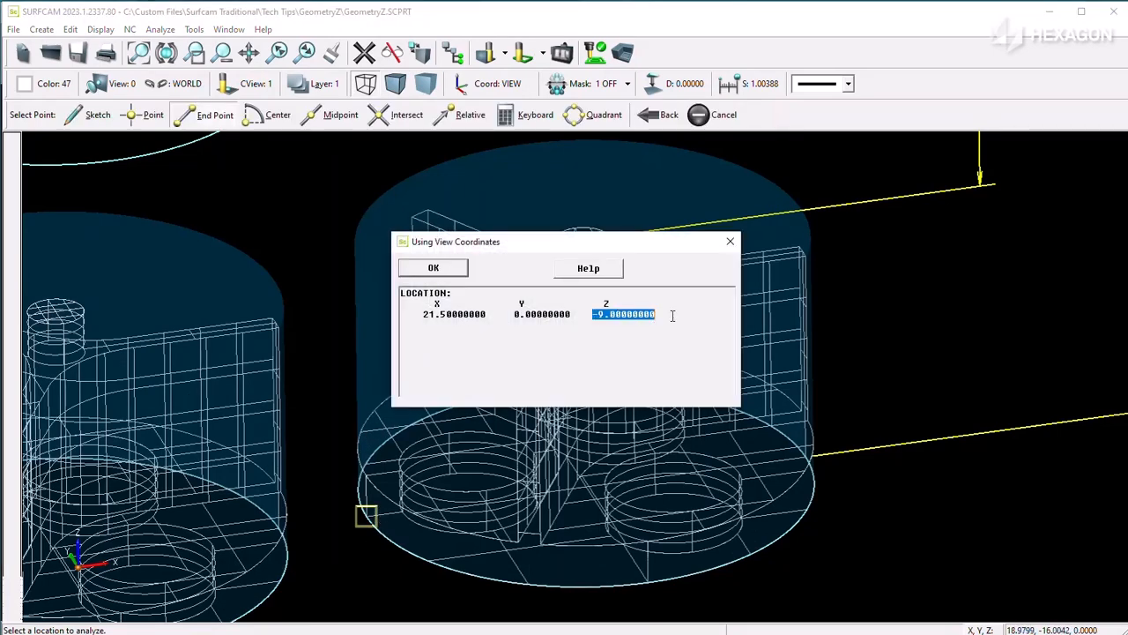
left_click(453, 270)
left_click(398, 86)
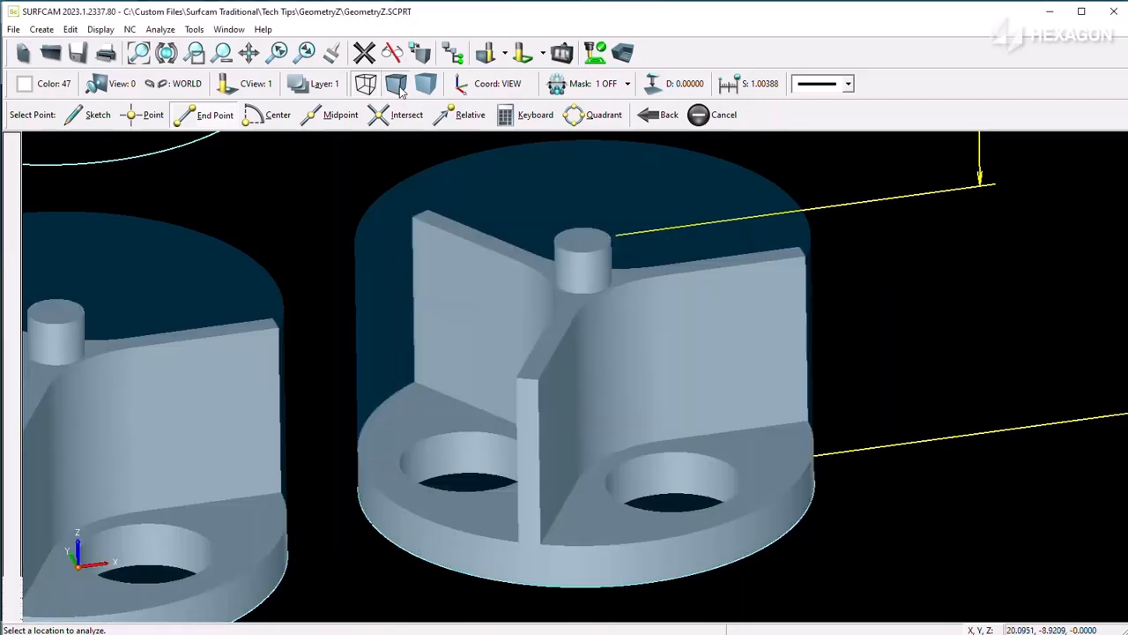
Step: Open the NC operations list, expand the Bottom Z group, and review the Top Boss pocket's cut control settings without regenerating it
left_click(452, 53)
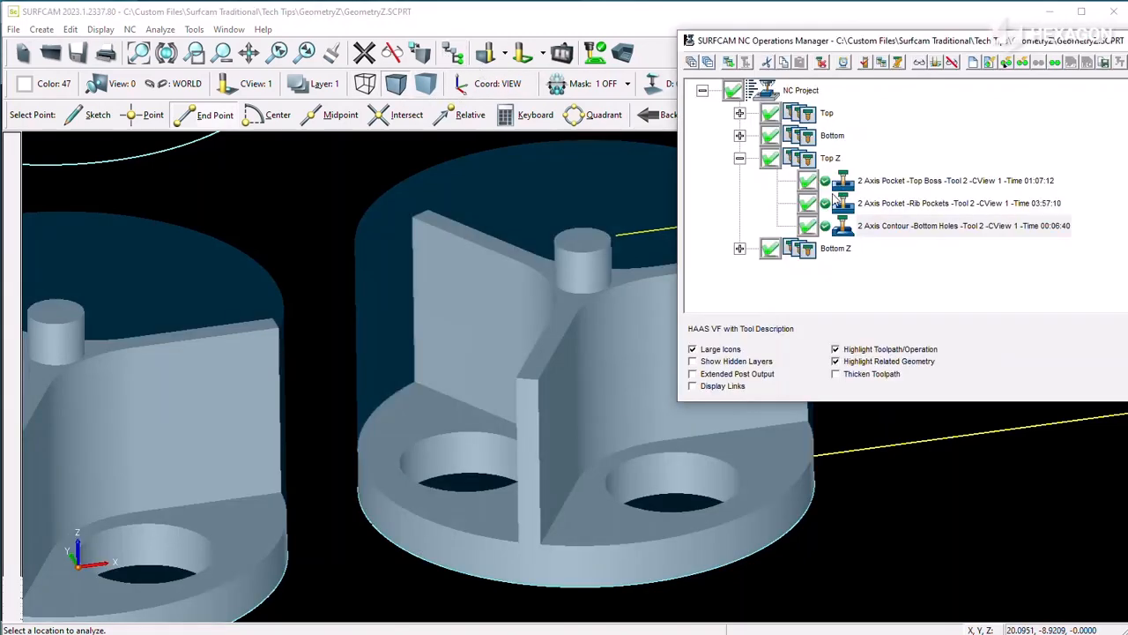
left_click(739, 159)
left_click(739, 181)
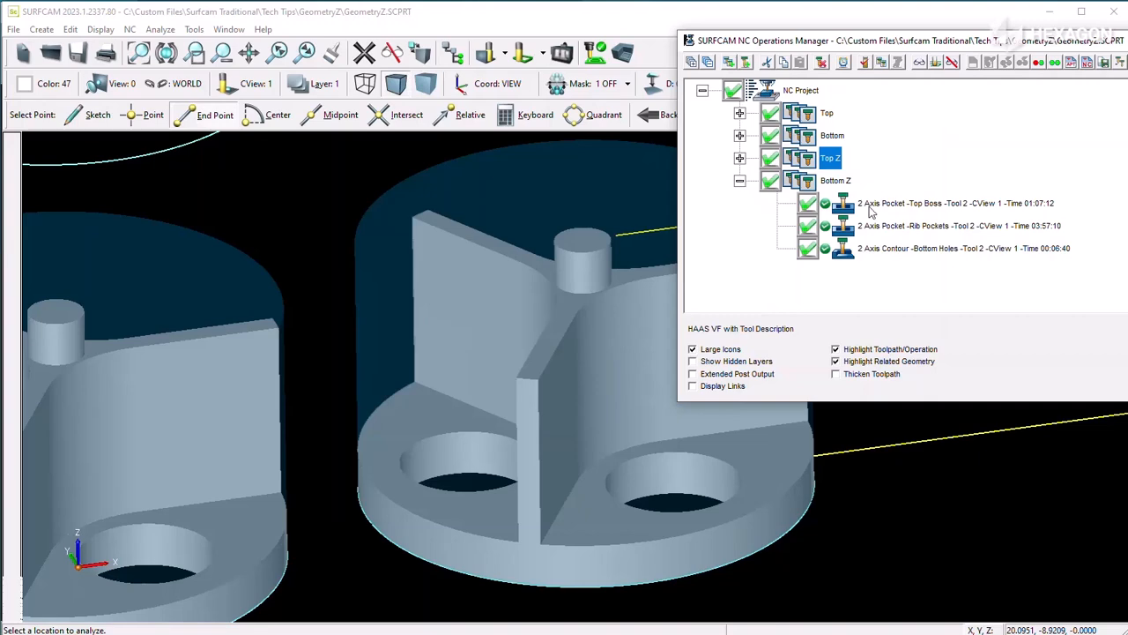
left_click(870, 205)
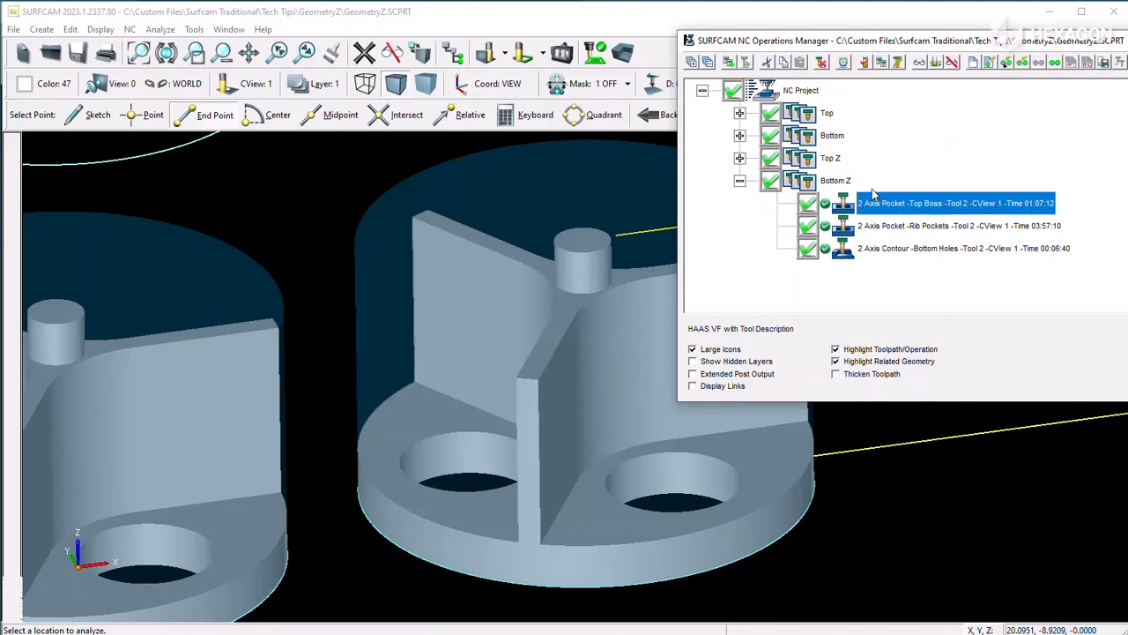
right_click(877, 205)
left_click(935, 287)
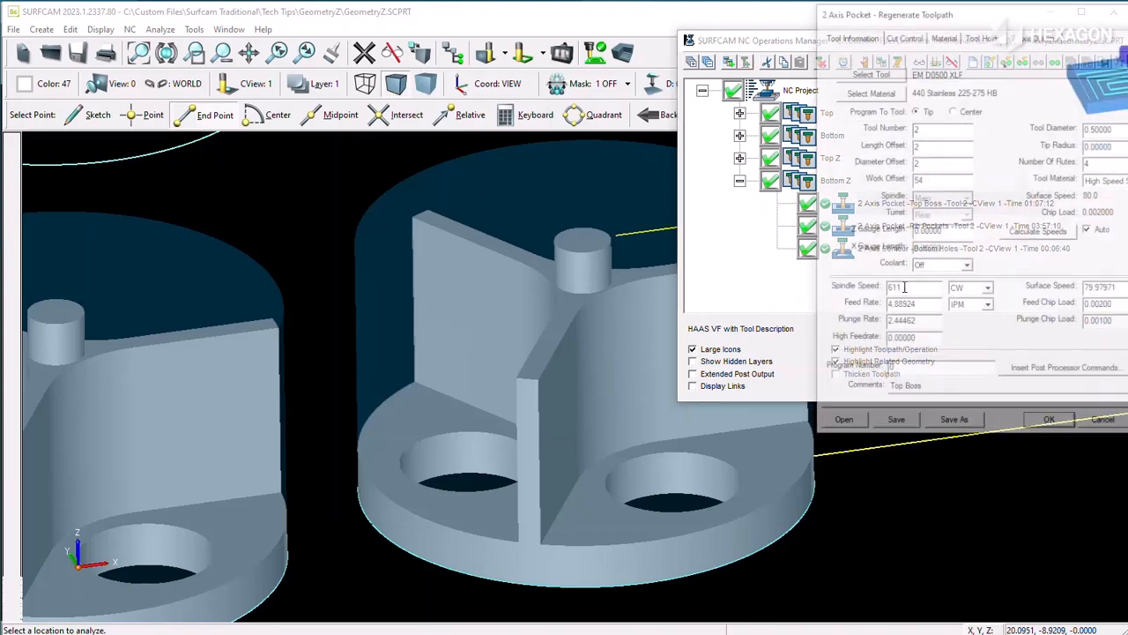
left_click(903, 35)
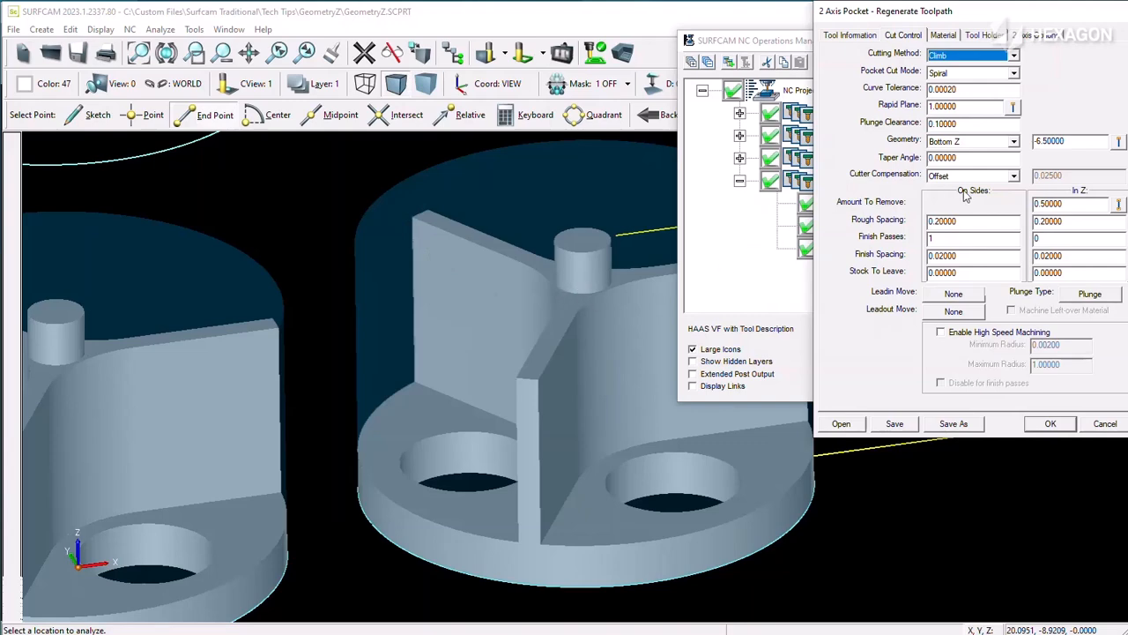
left_click(1104, 424)
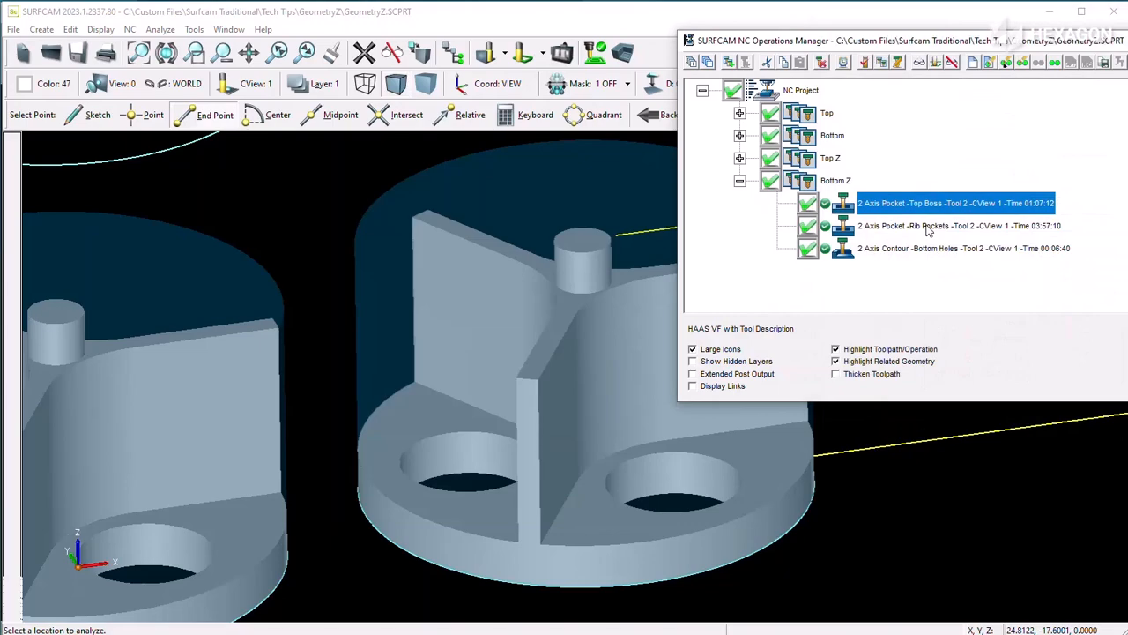
Step: Display the Bottom Z group's Top Boss toolpath, followed by its Rib Pockets toolpath, on the shaded model
left_click(919, 61)
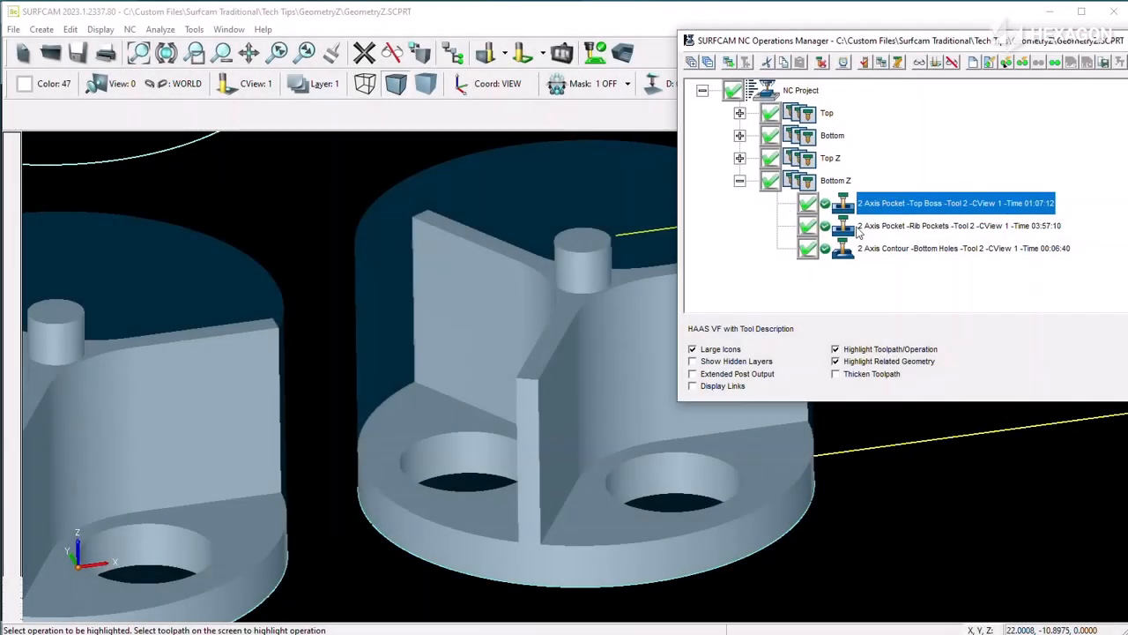
left_click(896, 227)
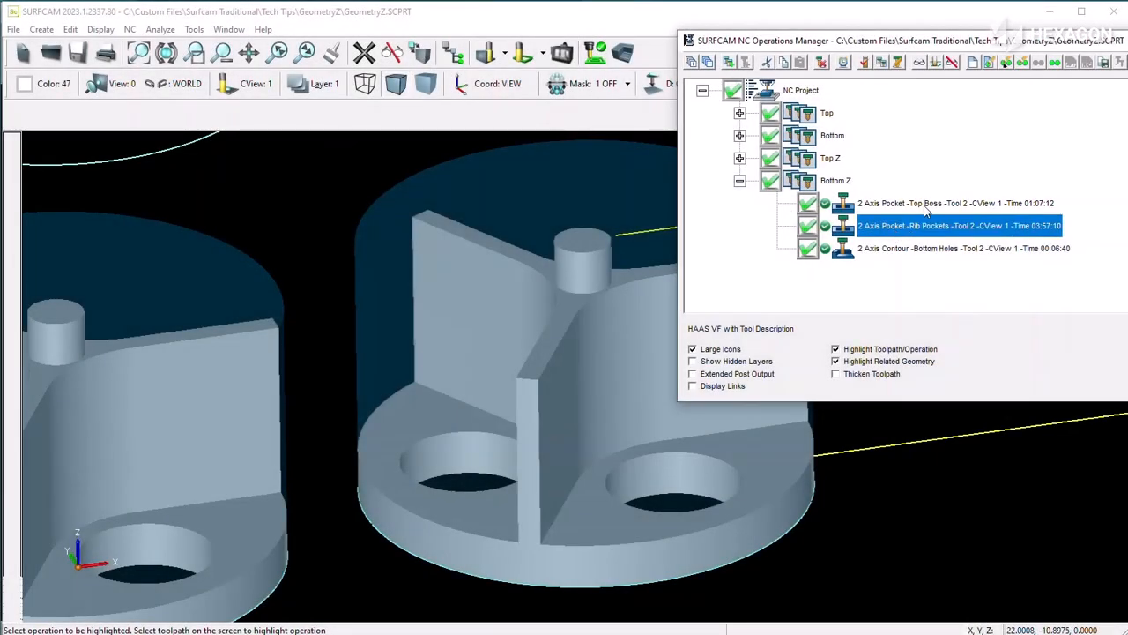
left_click(920, 62)
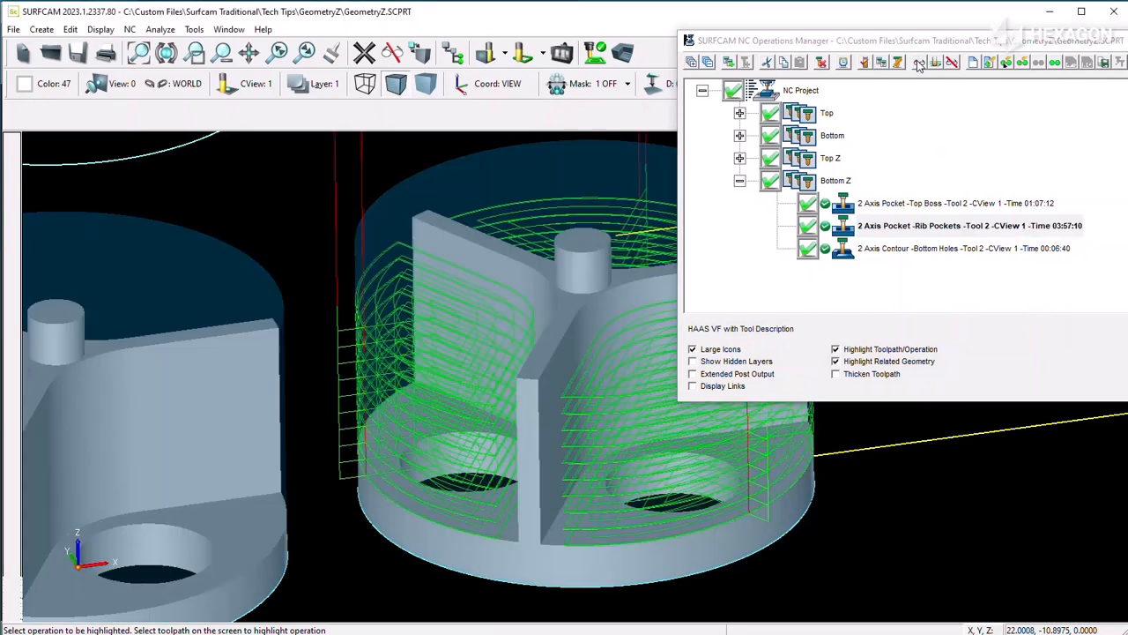
Step: Check the Rib Pockets operation's Bottom Z value and Amount To Remove in Z without regenerating it, and hide its toolpath
right_click(897, 233)
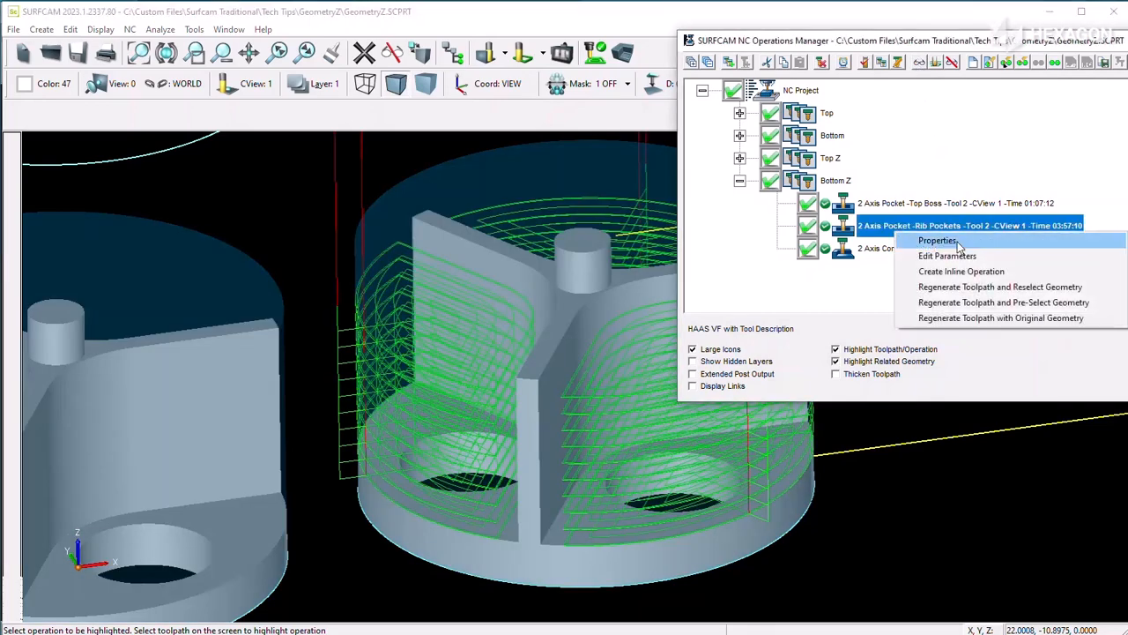
left_click(968, 317)
left_click(903, 36)
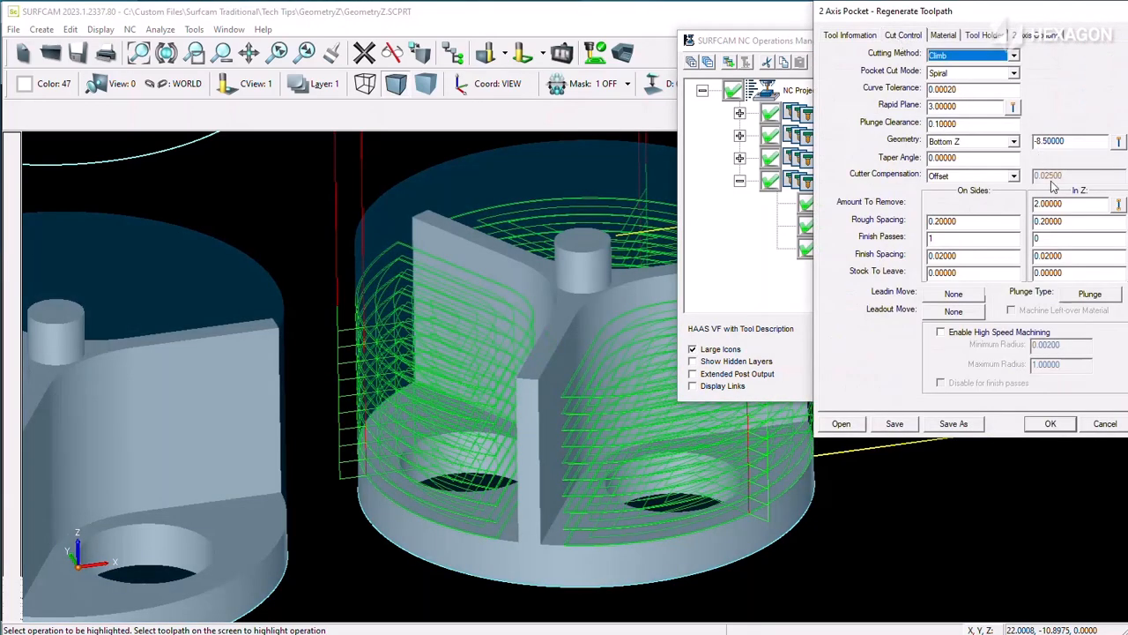
double_click(1069, 205)
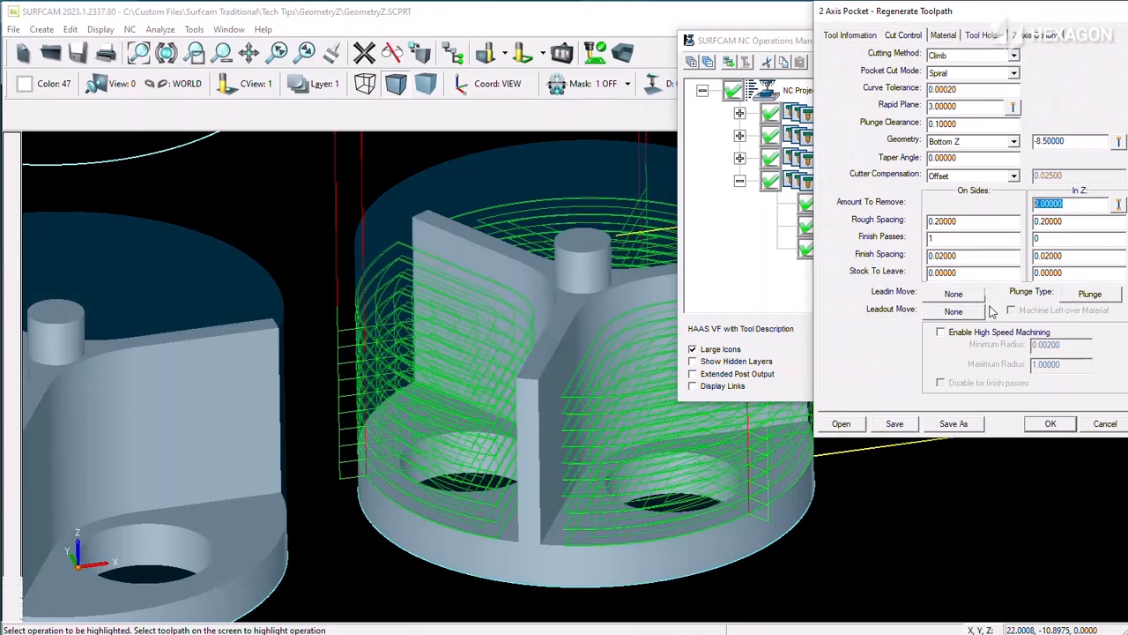
double_click(1074, 144)
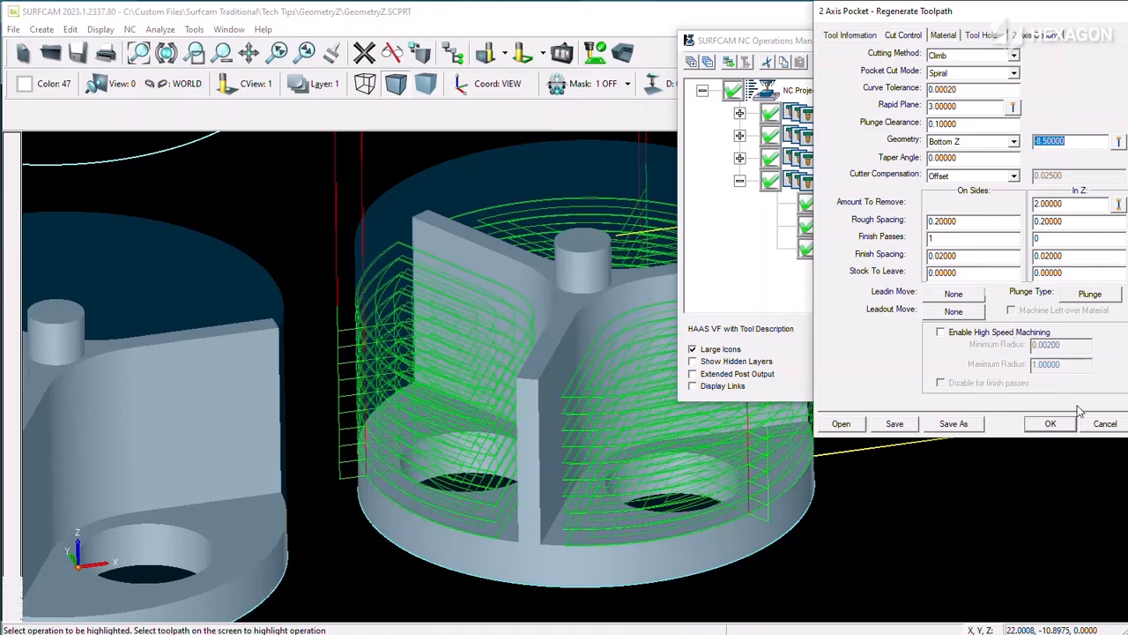
left_click(1103, 424)
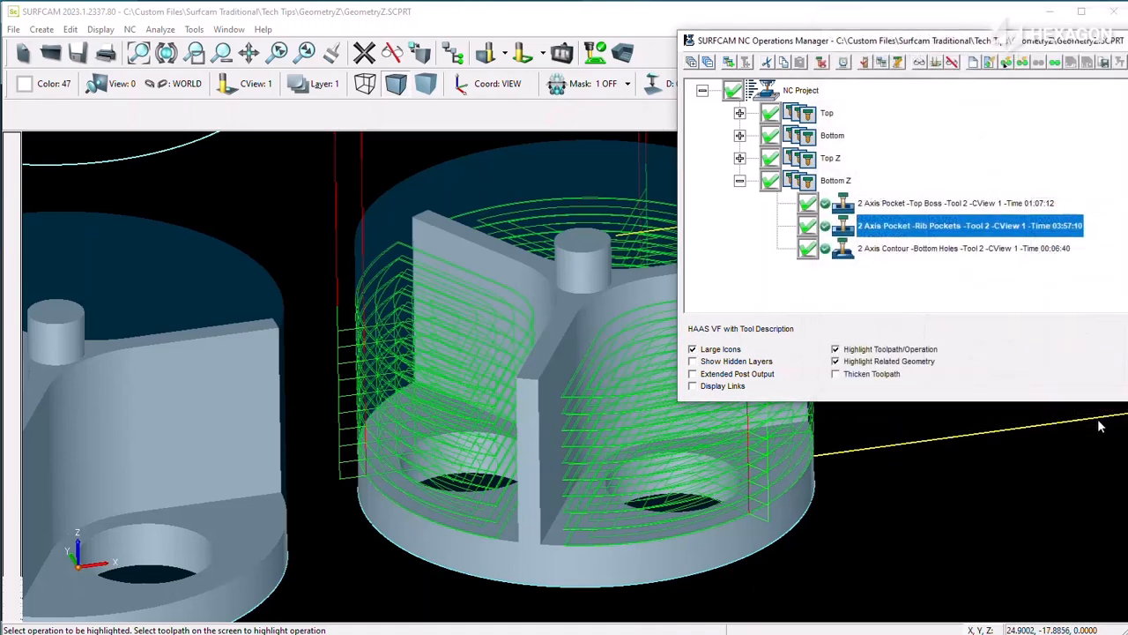
left_click(952, 64)
Step: Display the Bottom Z group's Bottom Holes toolpath and check the contour's Bottom Z and Amount To Remove values without regenerating it
left_click(957, 249)
left_click(918, 63)
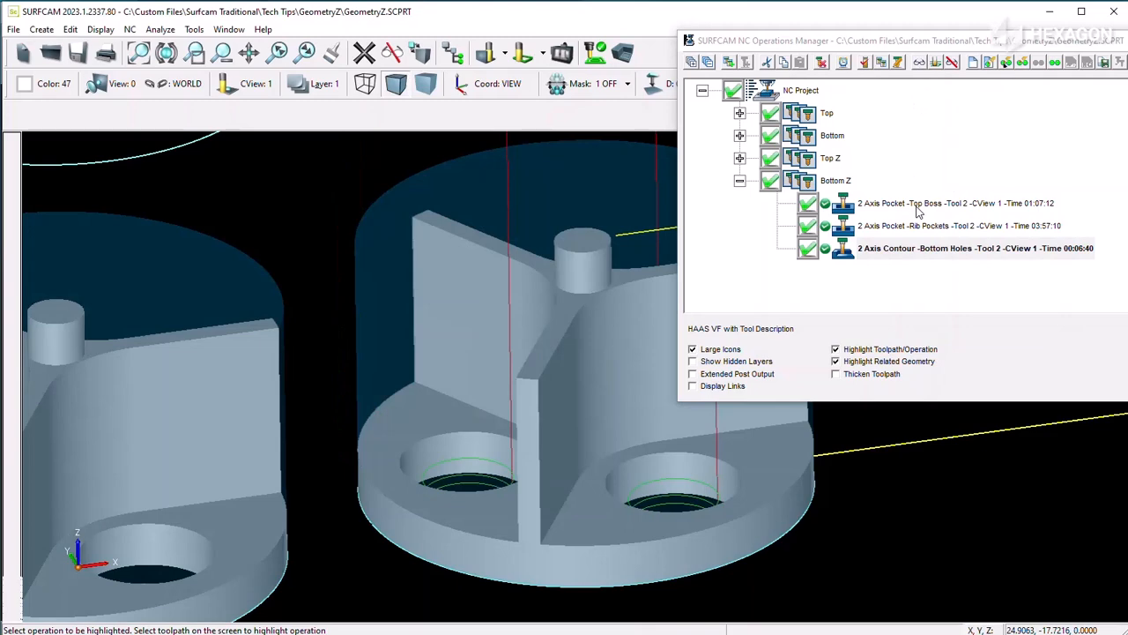
right_click(918, 247)
left_click(978, 336)
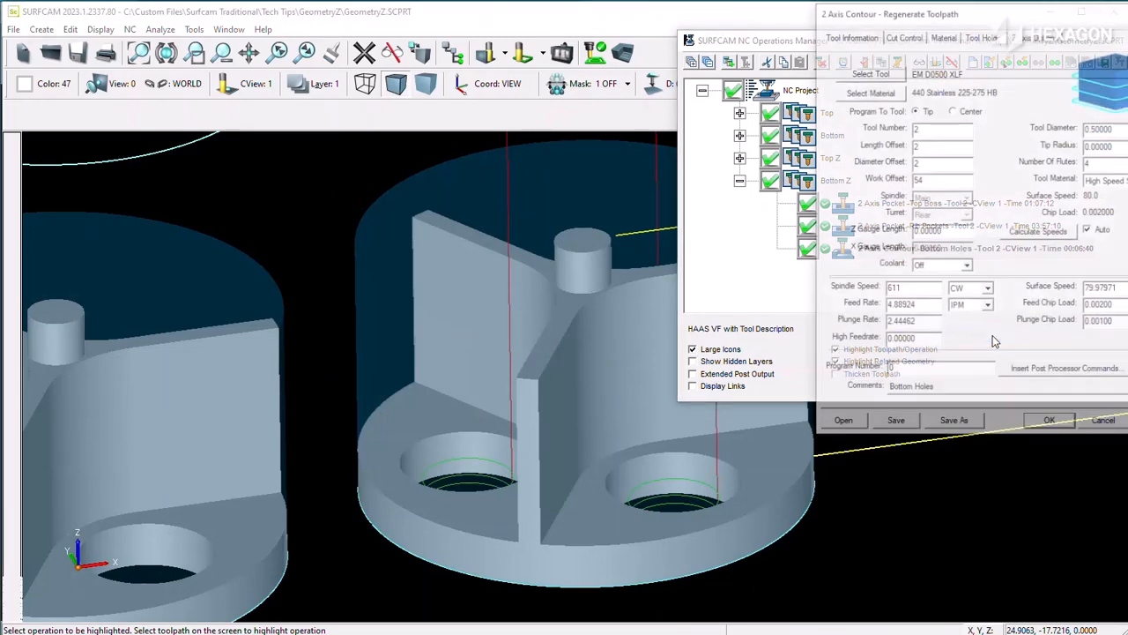
left_click(905, 34)
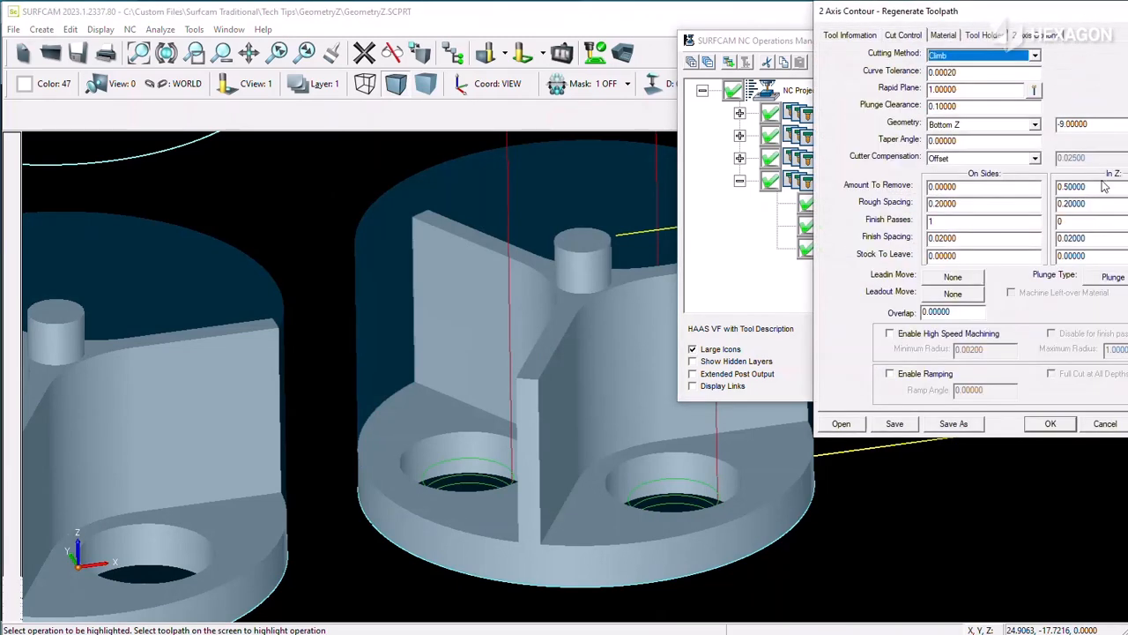
double_click(1084, 123)
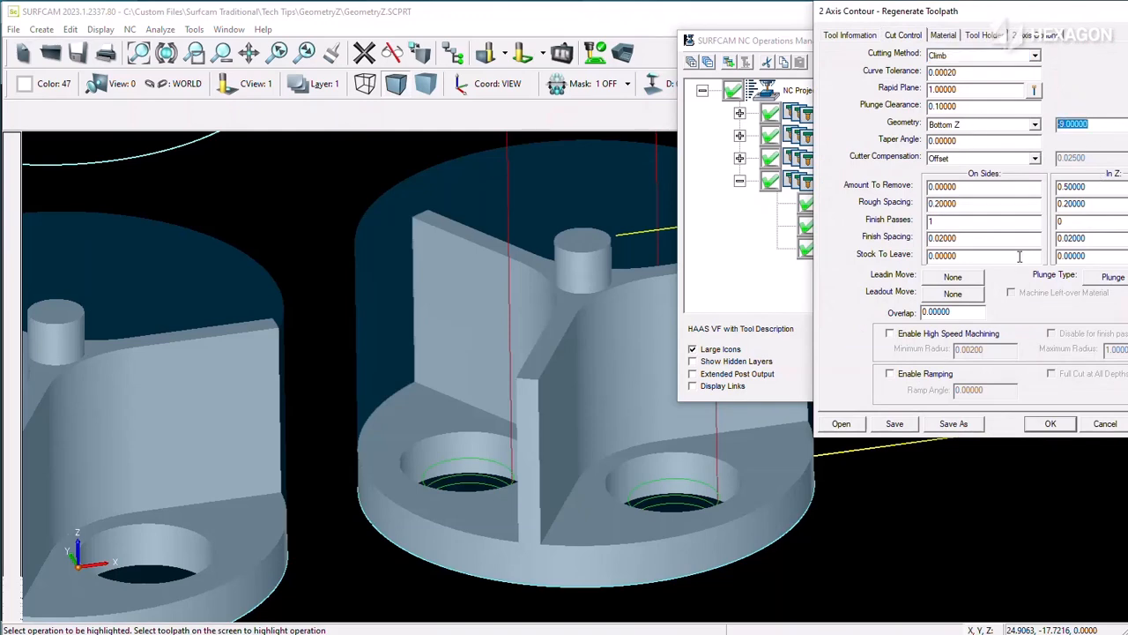
left_click(1104, 428)
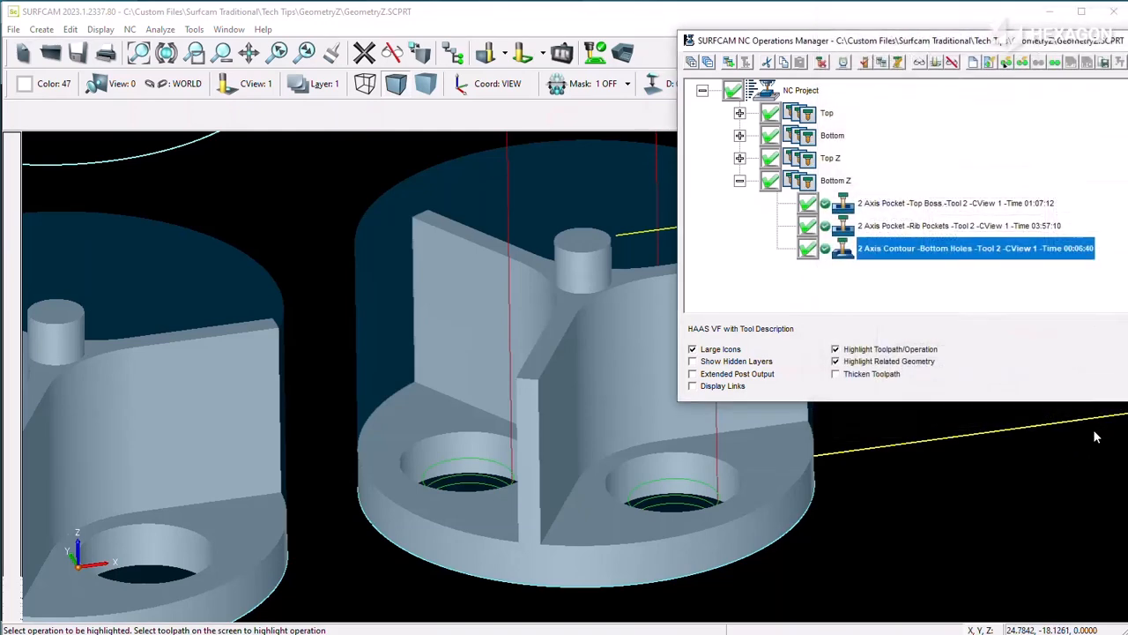
key("Escape")
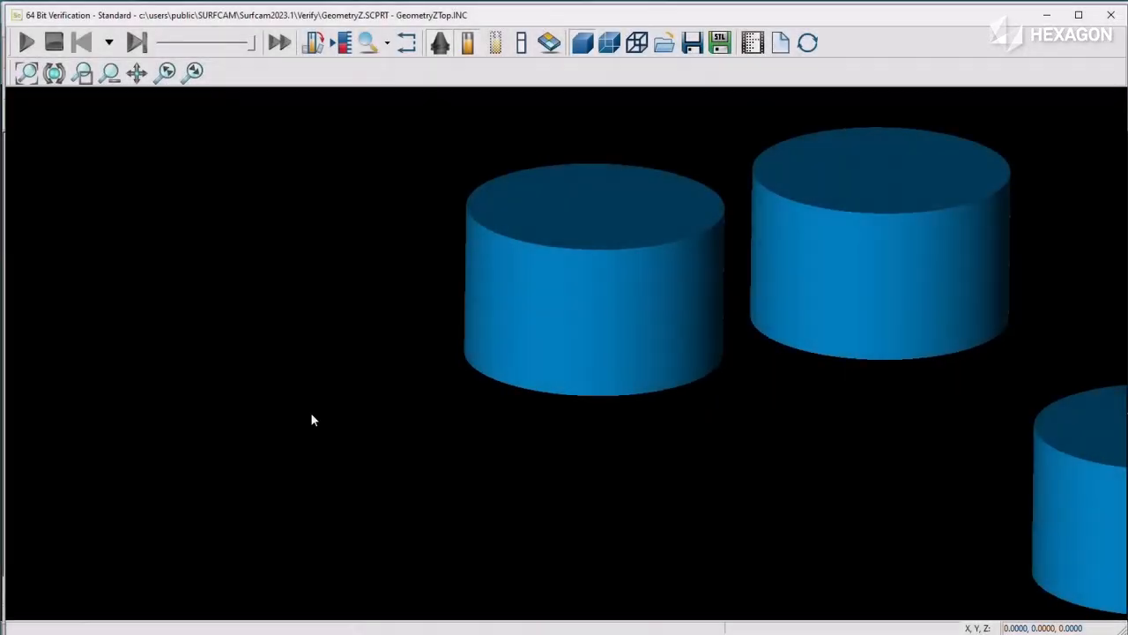
Step: Run the verification simulations for the GeometryZTop, GeometryZBottom and GeometryZTop_Z programs in turn
left_click(27, 42)
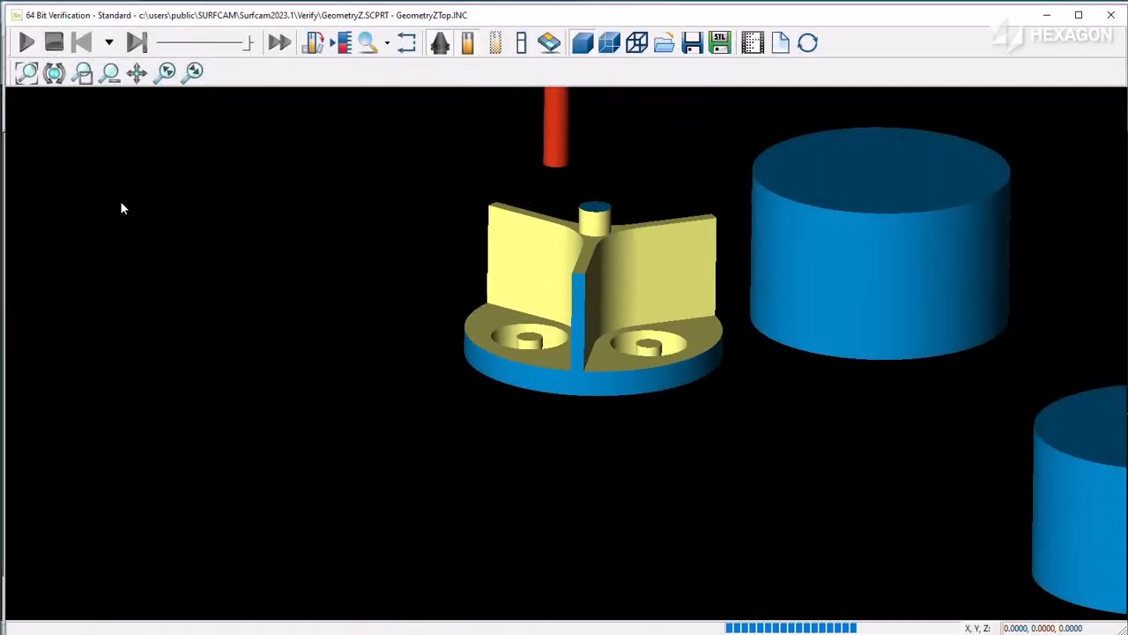
middle_click_drag(564, 167, 543, 168)
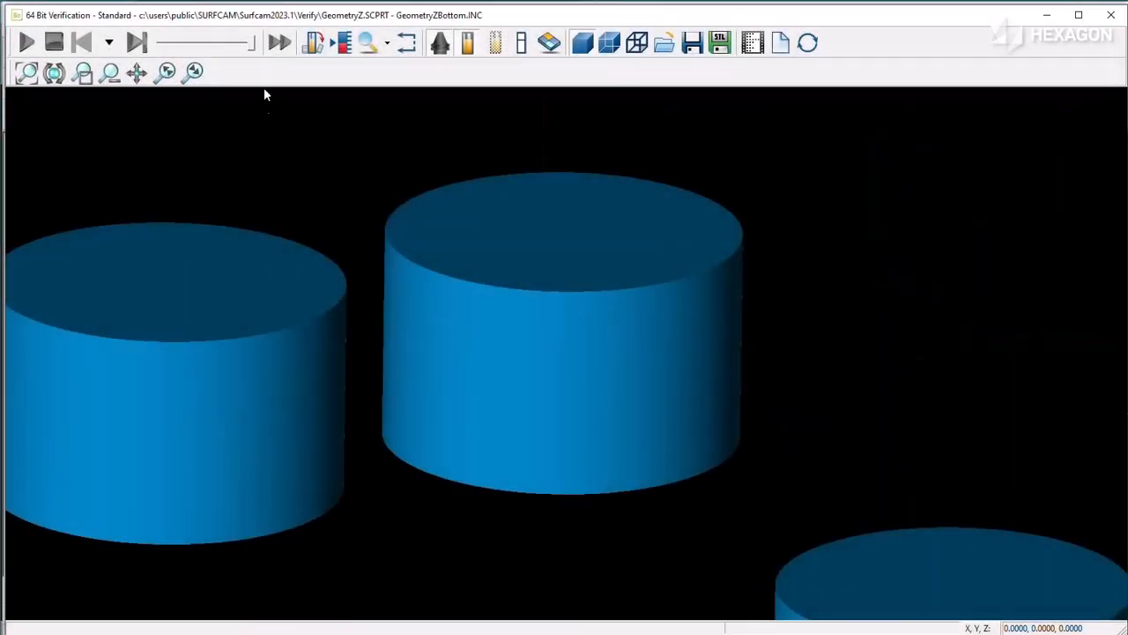
left_click(26, 42)
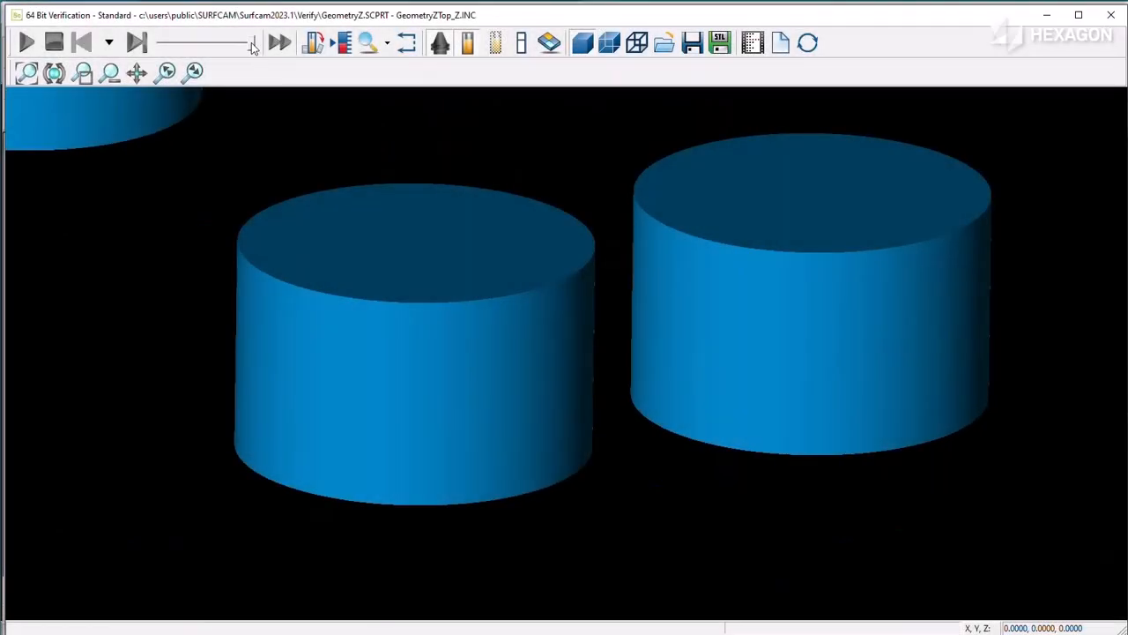
left_click_drag(251, 43, 247, 43)
left_click(27, 41)
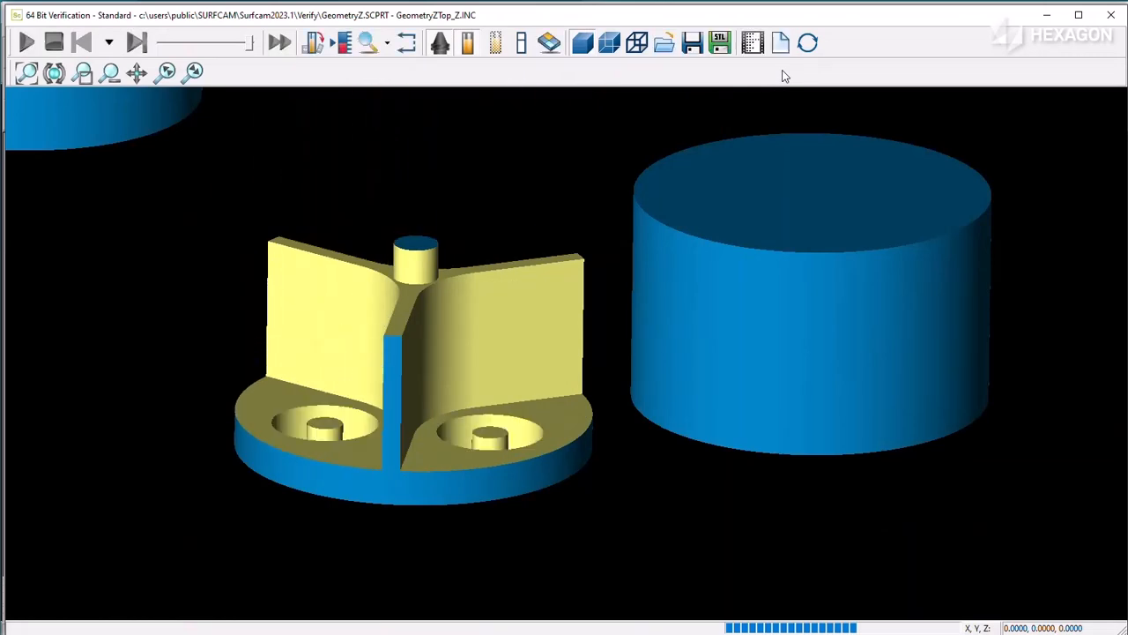